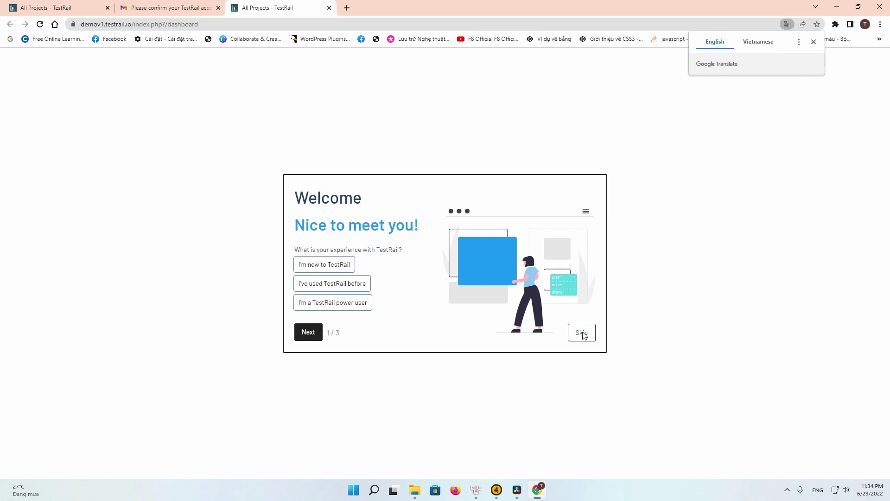
Step: Skip the experience question in the welcome survey, choose Student as the role, and skip the rest of the survey
click(583, 334)
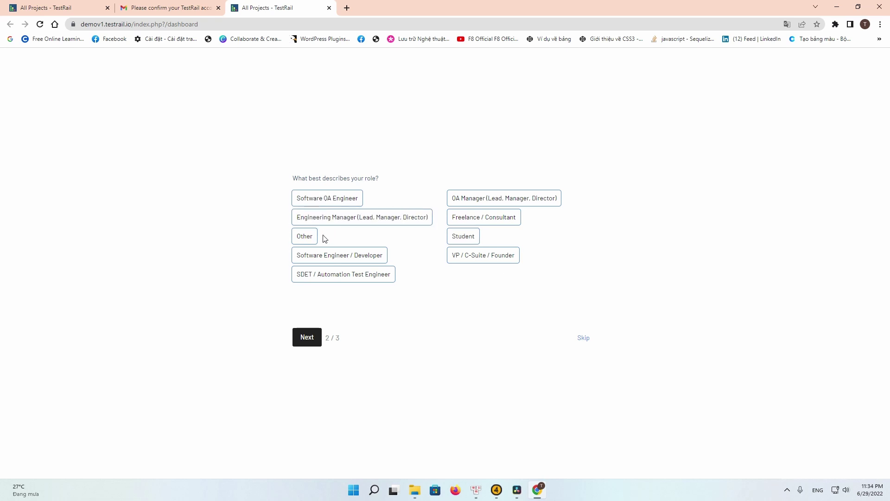
click(332, 256)
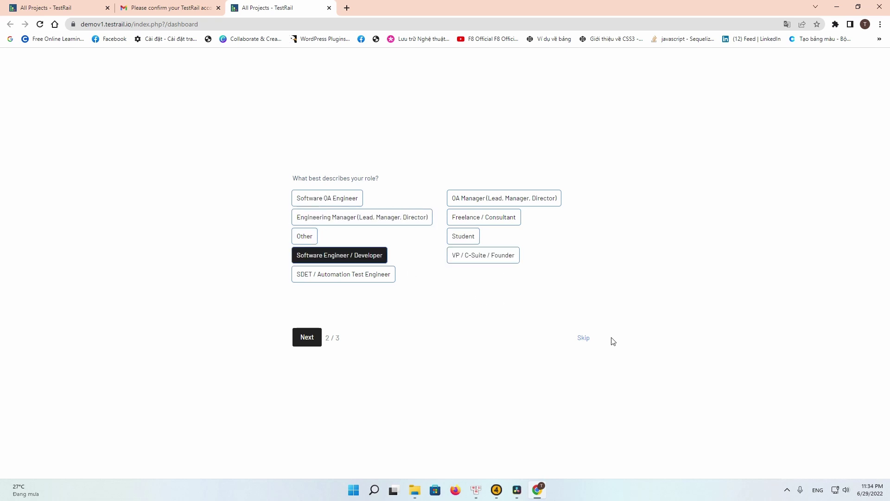
click(460, 237)
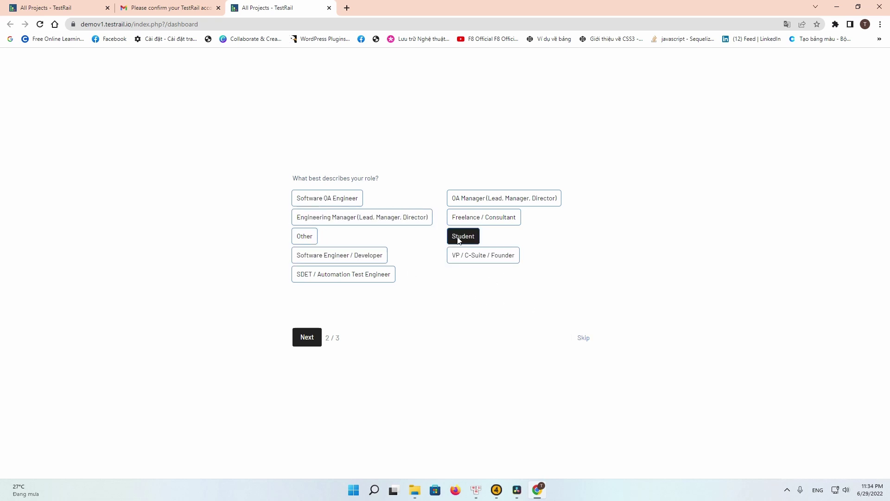
click(582, 338)
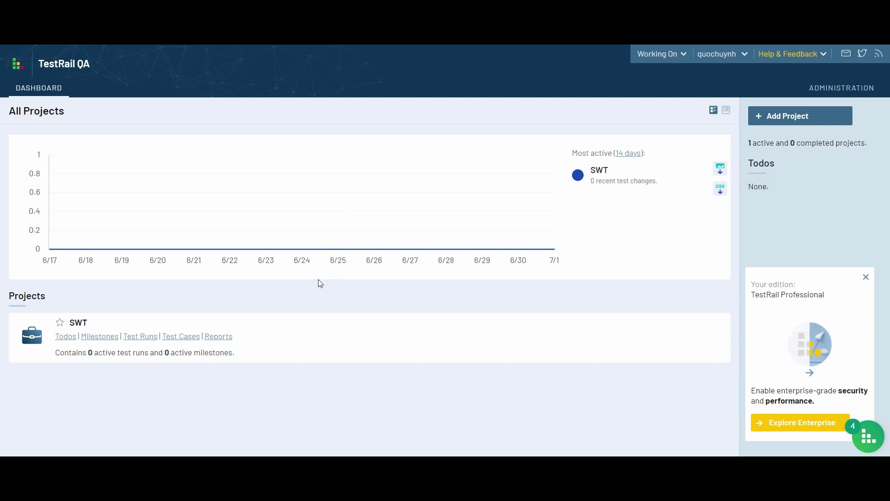
Step: Open the SWT project and examine its overview, including the Passed to Failed result statuses, milestones and test runs
click(78, 323)
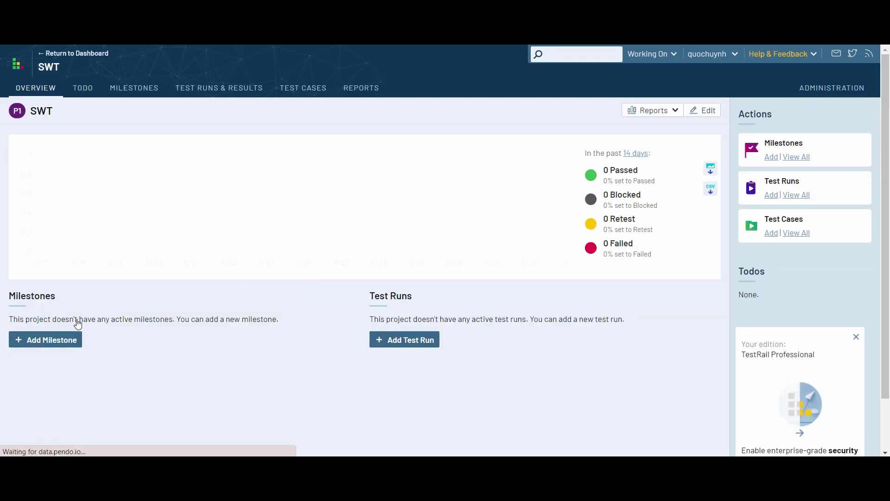
scroll(116, 342, down, 2)
scroll(113, 338, up, 2)
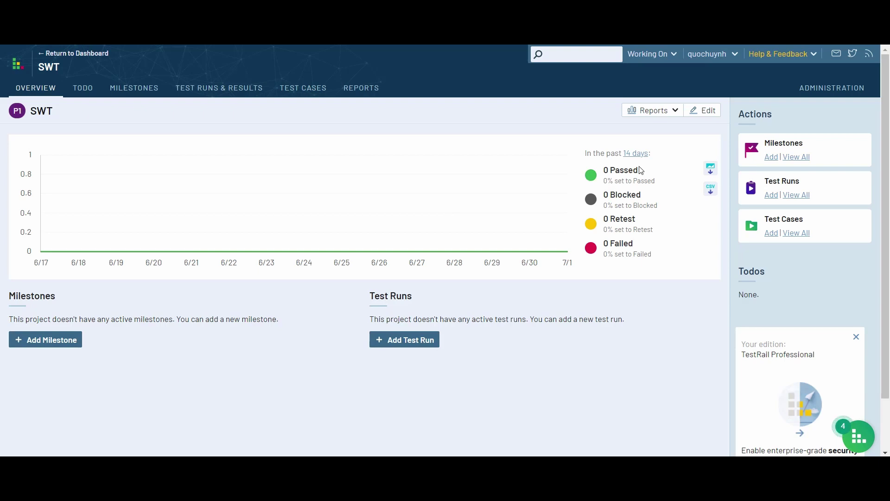
drag(649, 172, 590, 177)
drag(649, 245, 600, 243)
click(624, 356)
Step: Switch to the LAB1 spreadsheet and review the validation test cases on the CheckDate sheet
key(ctrl+Tab)
click(197, 366)
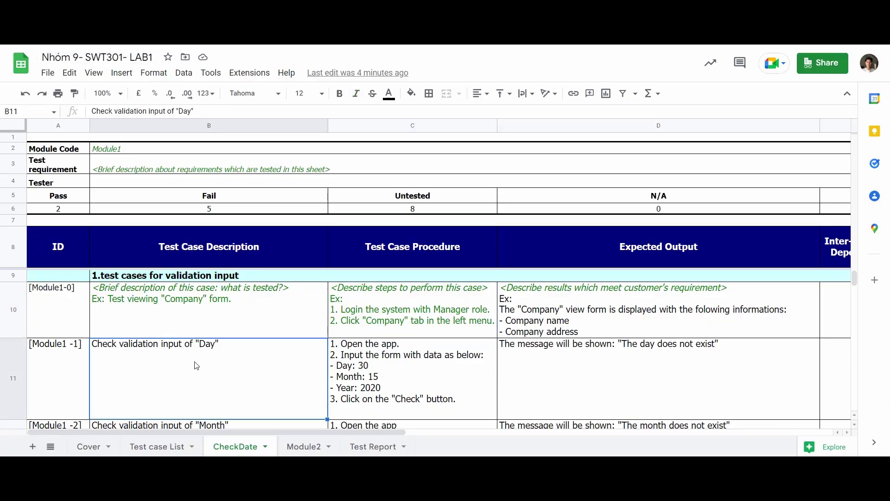
scroll(196, 366, down, 3)
scroll(197, 366, up, 3)
scroll(197, 366, down, 3)
scroll(197, 366, up, 3)
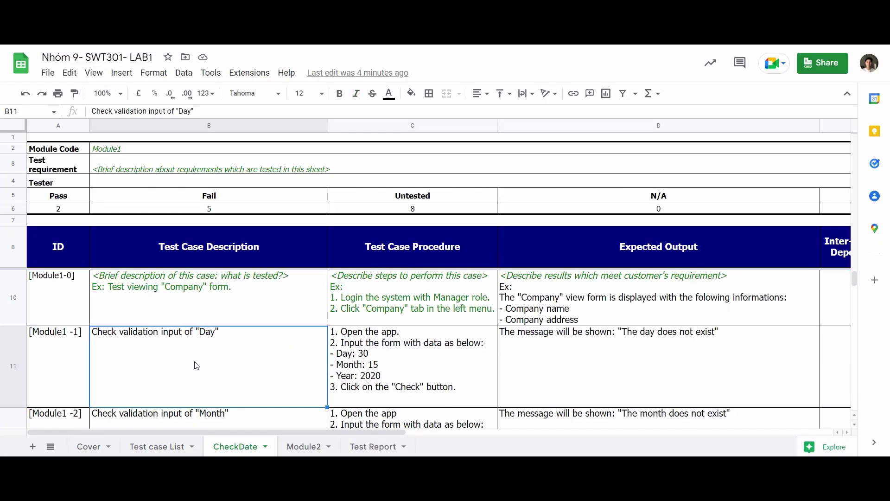
click(582, 360)
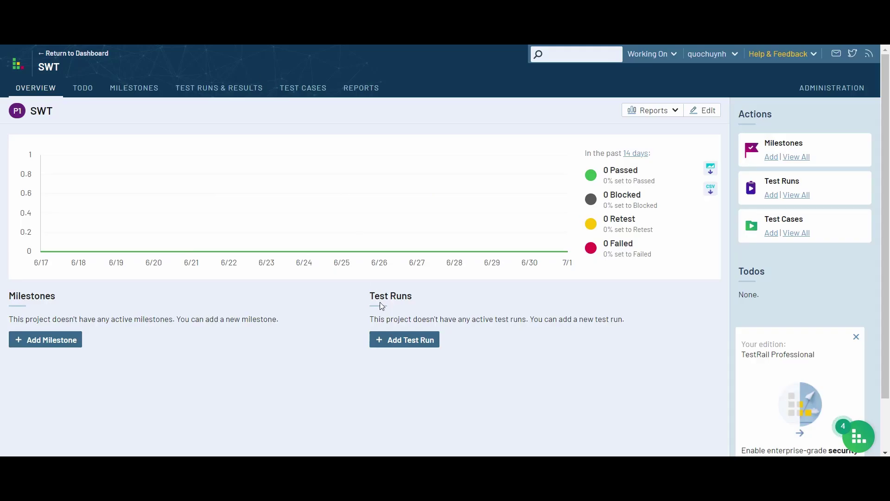
Step: Start a new SWT test case in TestRail and title it by copying 'Check validation input of "Day"' from cell B11 of the CheckDate sheet
click(302, 90)
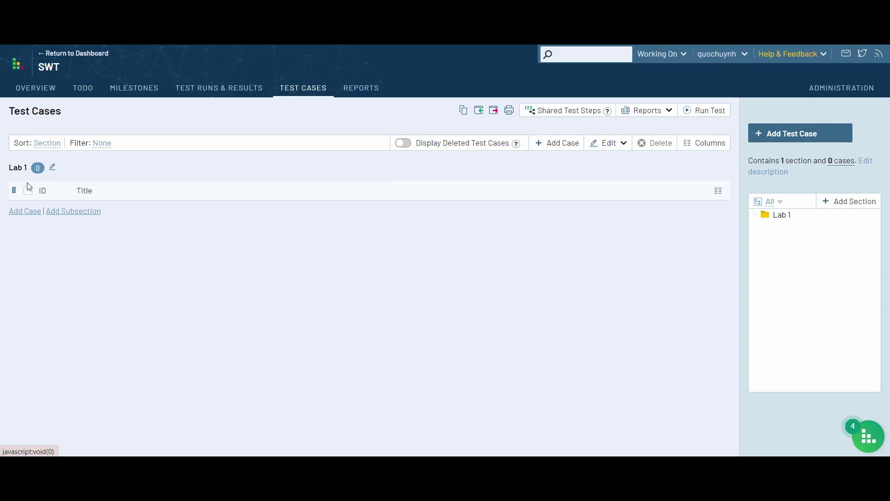
click(561, 145)
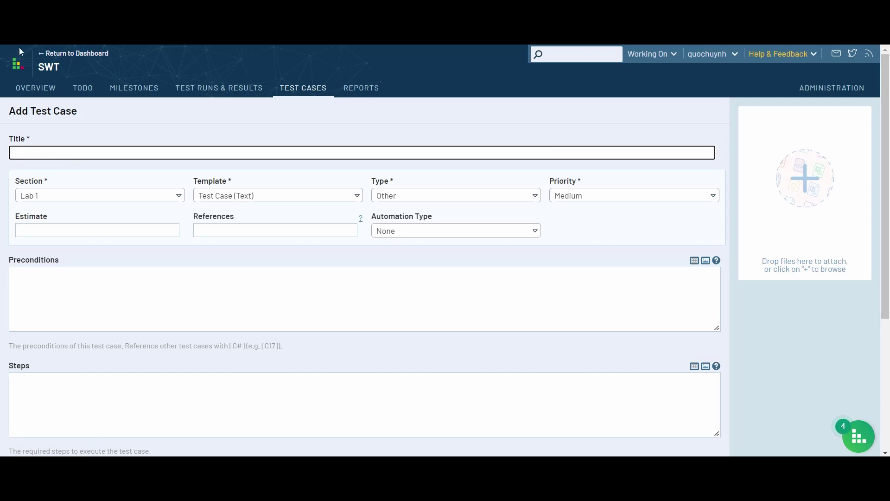
key(alt+Tab)
double_click(196, 341)
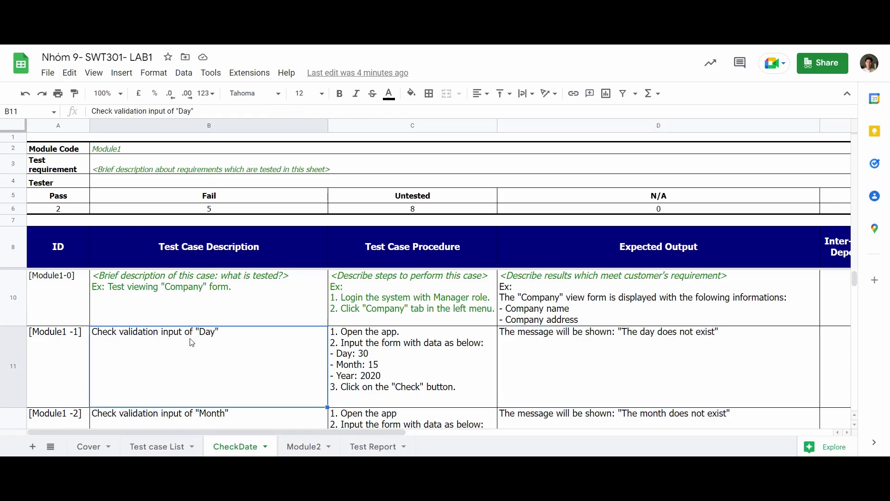
drag(245, 333, 103, 352)
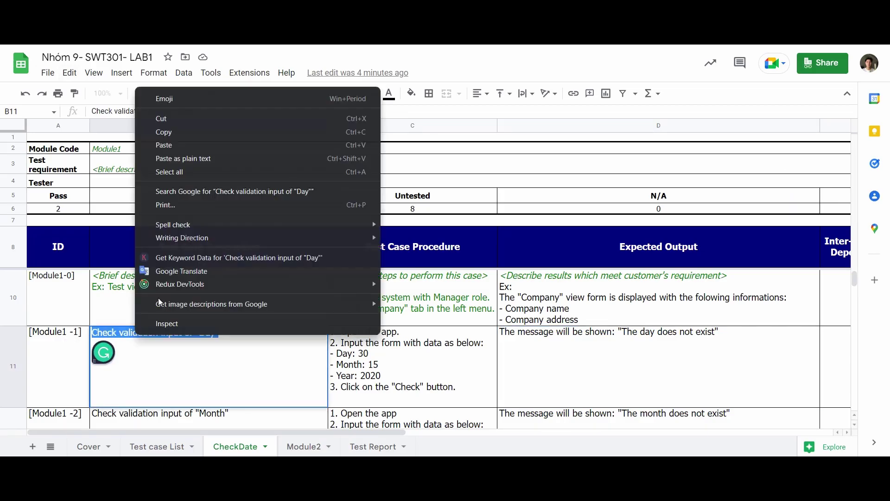
right_click(103, 353)
click(176, 137)
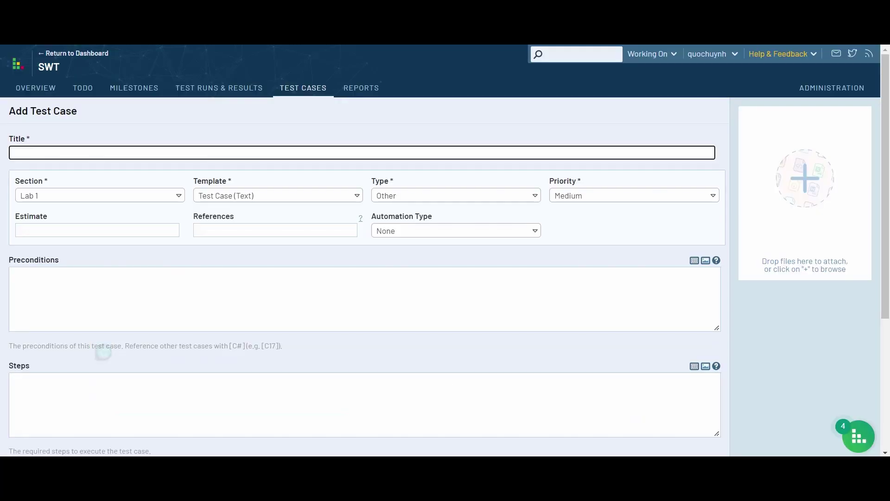
key(alt+Tab)
right_click(94, 149)
click(128, 237)
click(219, 278)
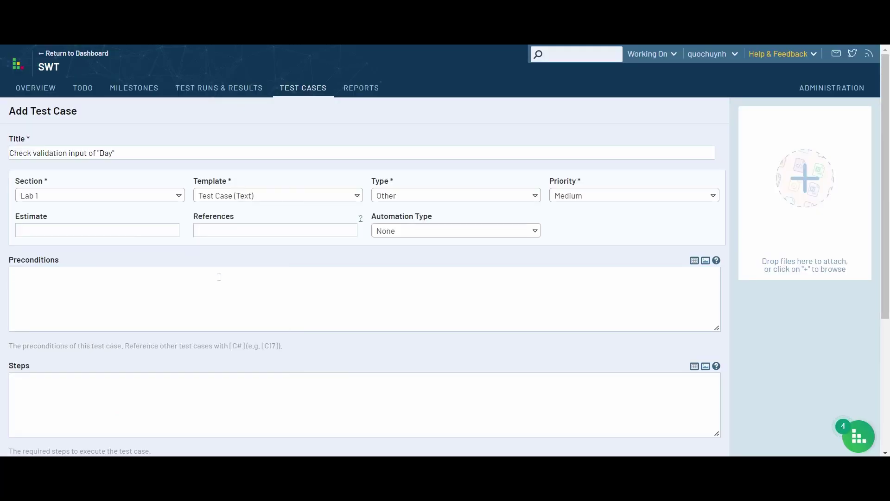
Step: Set the test case's section to Lab 1, template to Test Case (Text), type to Functional and priority to Medium
click(61, 196)
click(65, 227)
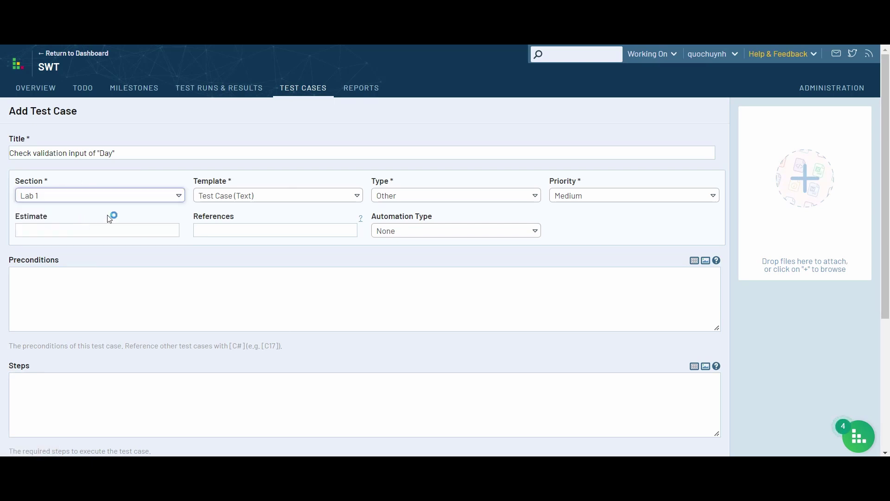
click(246, 200)
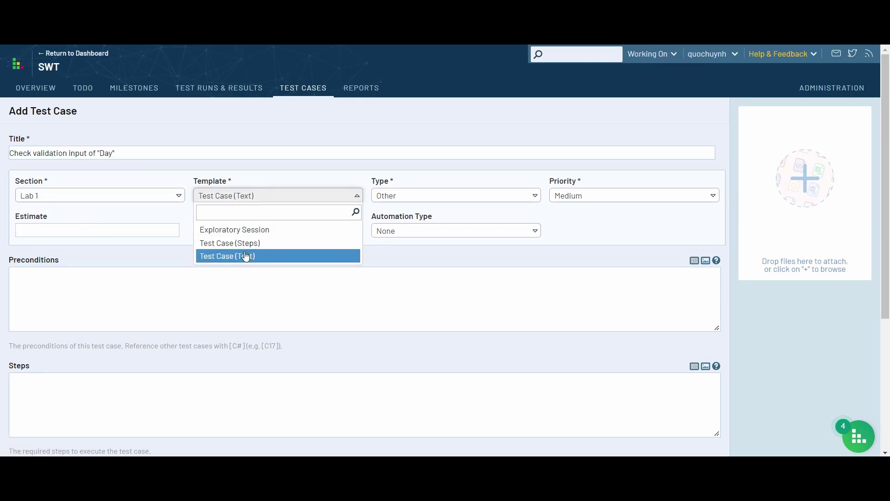
click(296, 257)
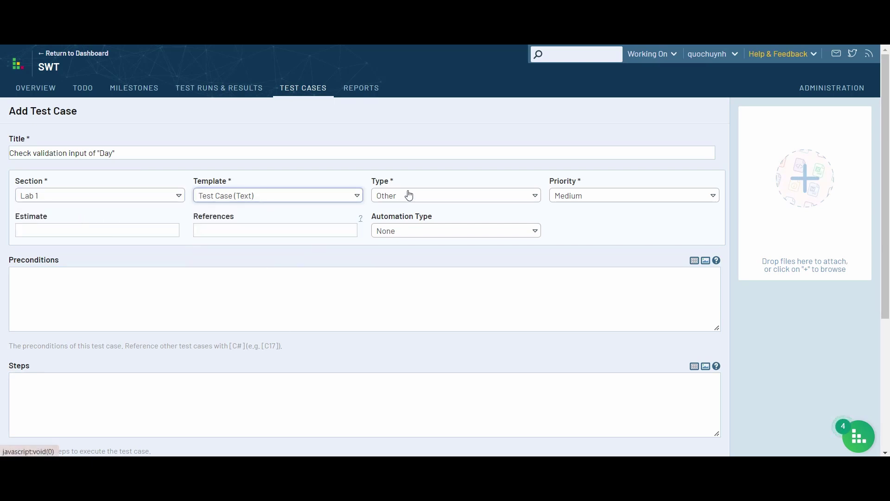
click(409, 195)
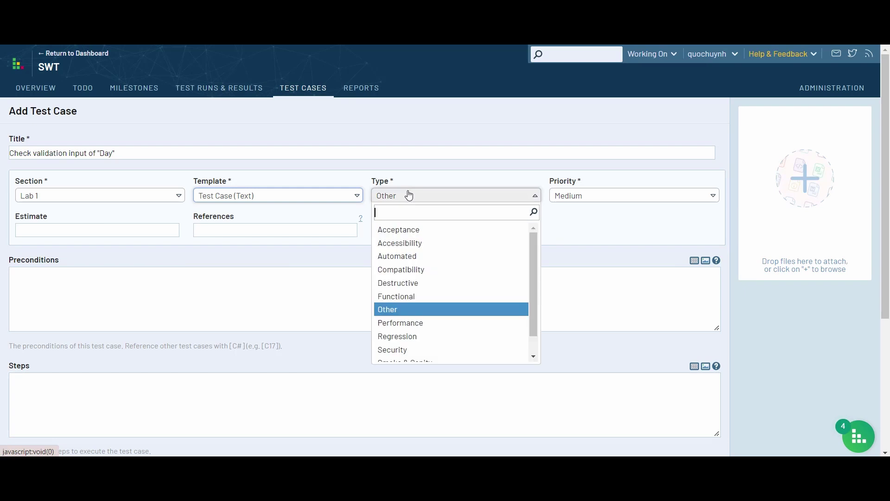
click(402, 300)
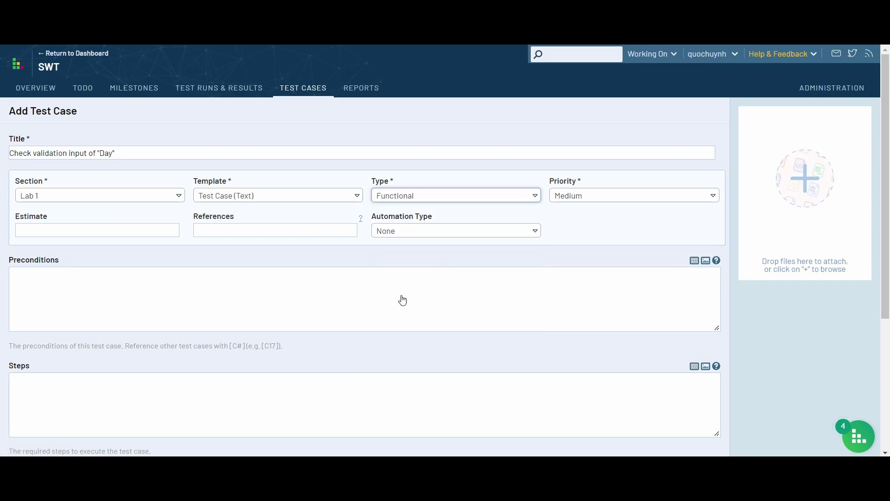
click(583, 197)
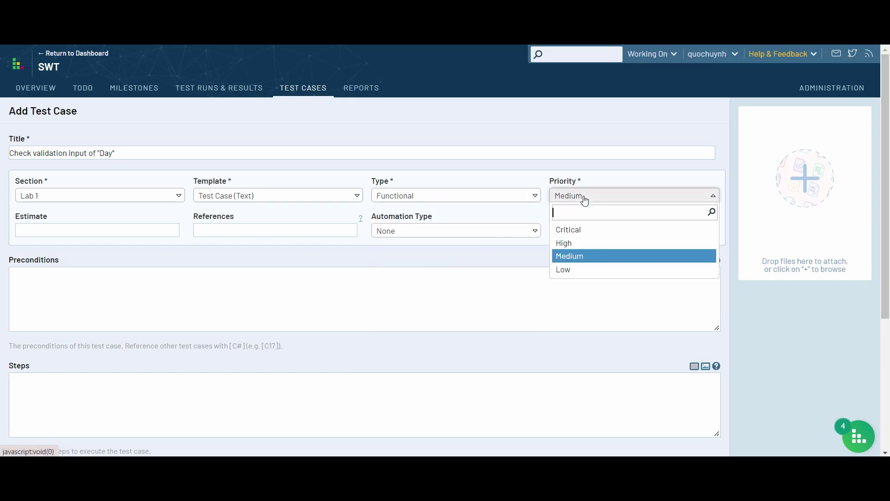
click(586, 256)
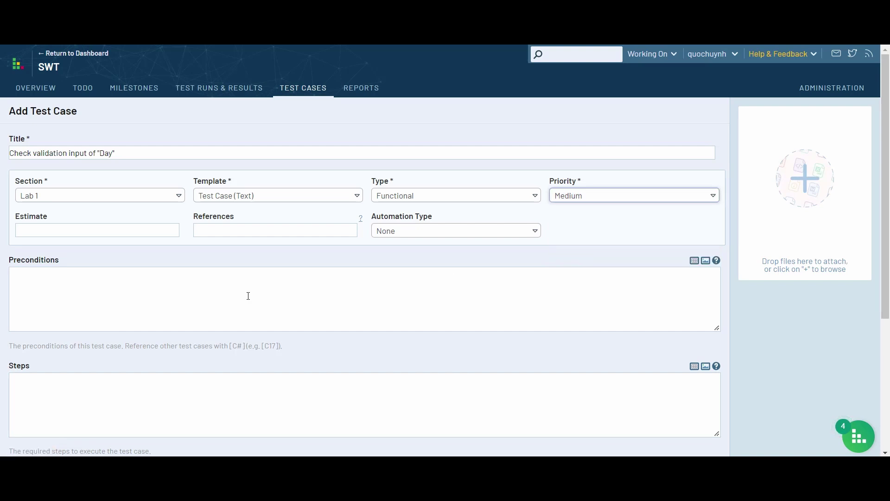
Step: Set the test case's estimate to 15 and its automation type to None, leaving the references empty
click(106, 233)
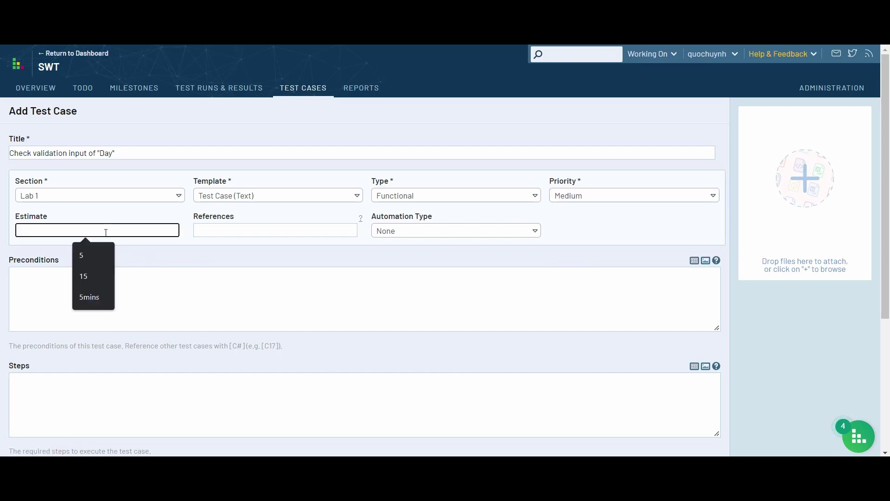
text(5)
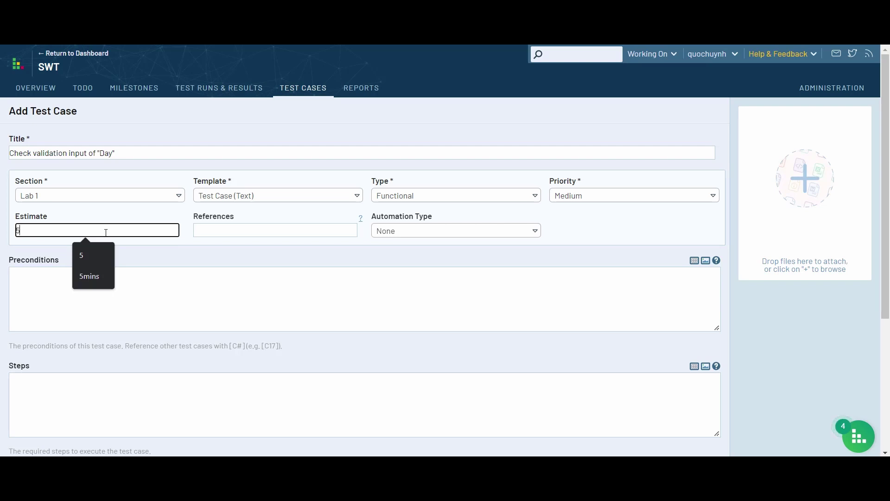
key(BackSpace)
text(15)
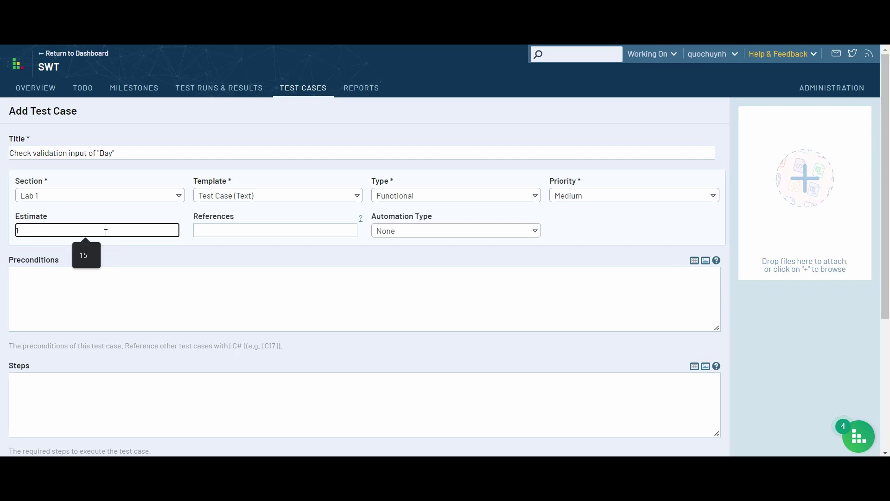
click(234, 231)
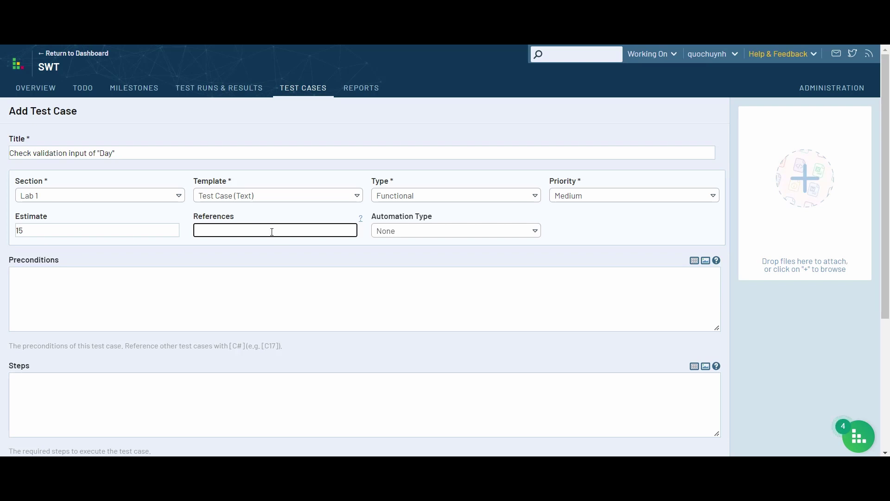
click(411, 238)
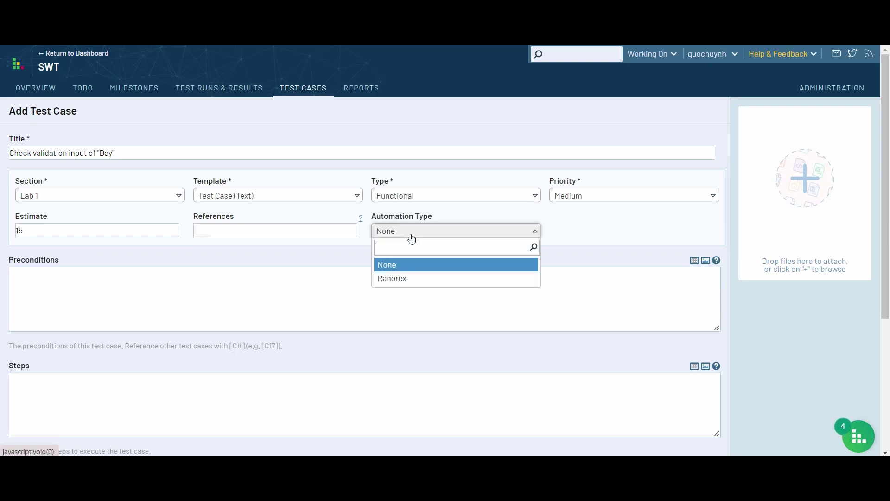
click(411, 271)
Step: Compare the form's Preconditions, Steps and Expected Result fields with the procedure and expected output in row 11 of the CheckDate sheet
scroll(173, 293, down, 3)
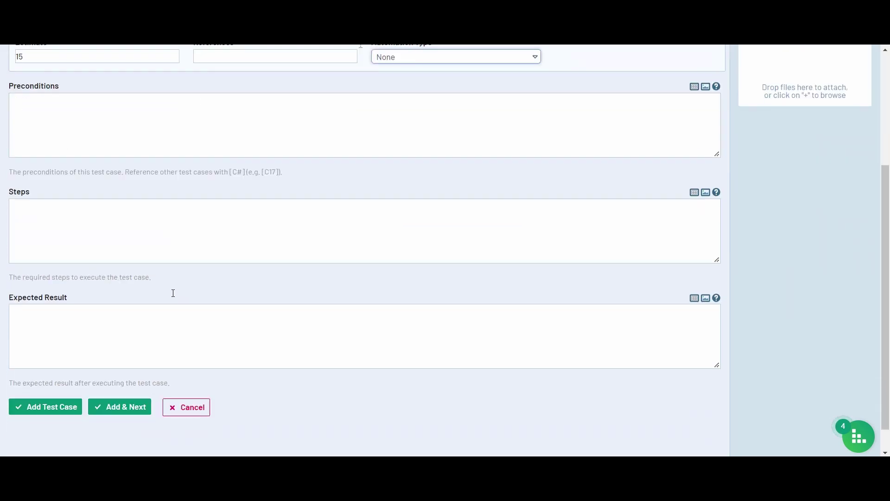
scroll(90, 236, up, 2)
click(68, 215)
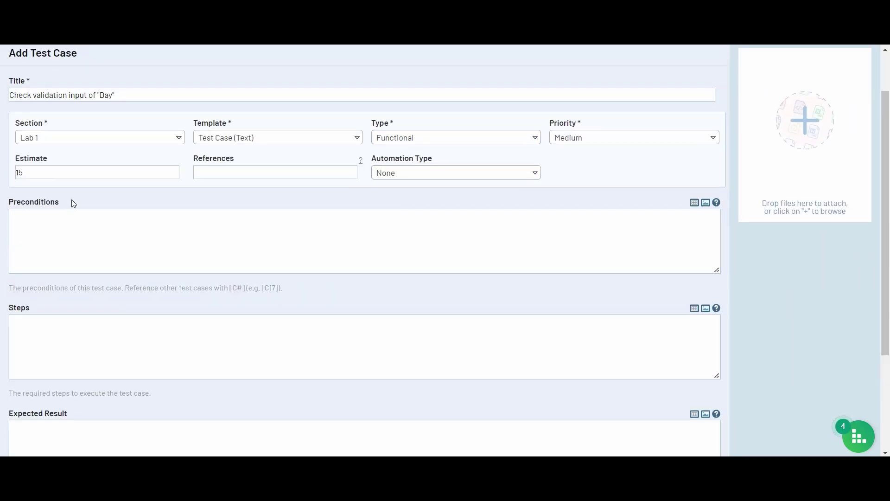
scroll(74, 217, down, 2)
click(50, 212)
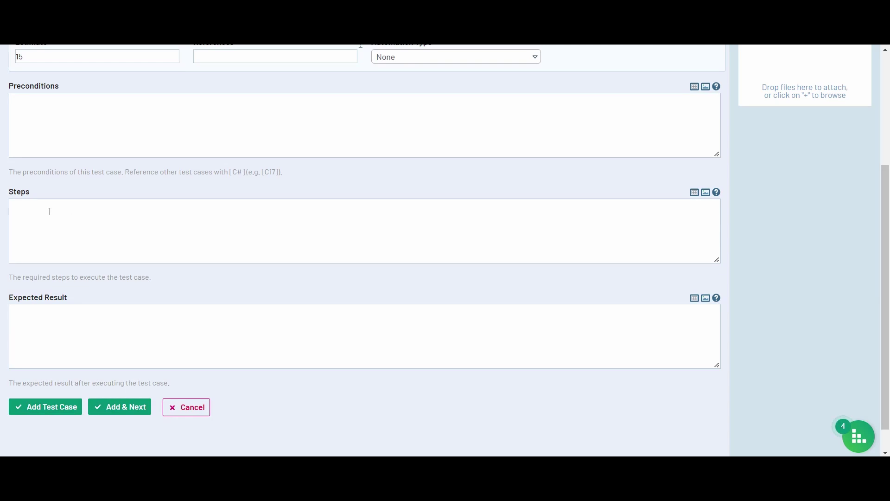
key(alt+Tab)
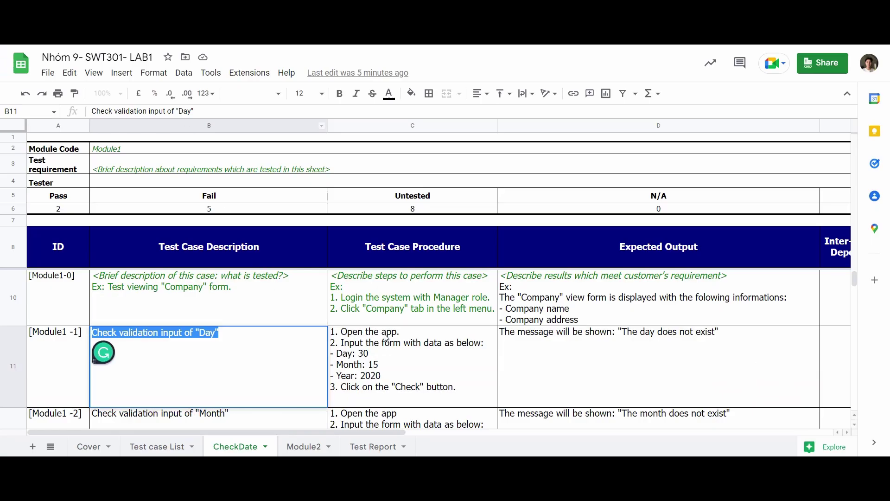
key(alt+Tab)
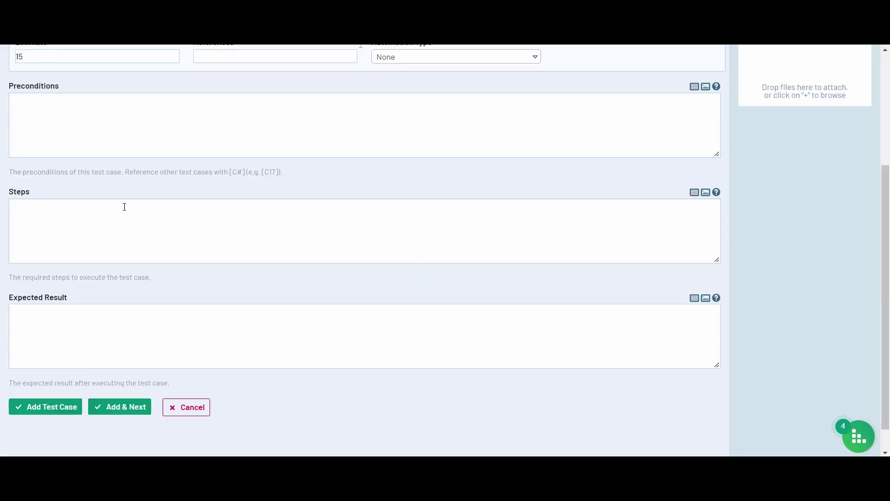
key(alt+Tab)
scroll(388, 373, down, 1)
scroll(389, 373, up, 1)
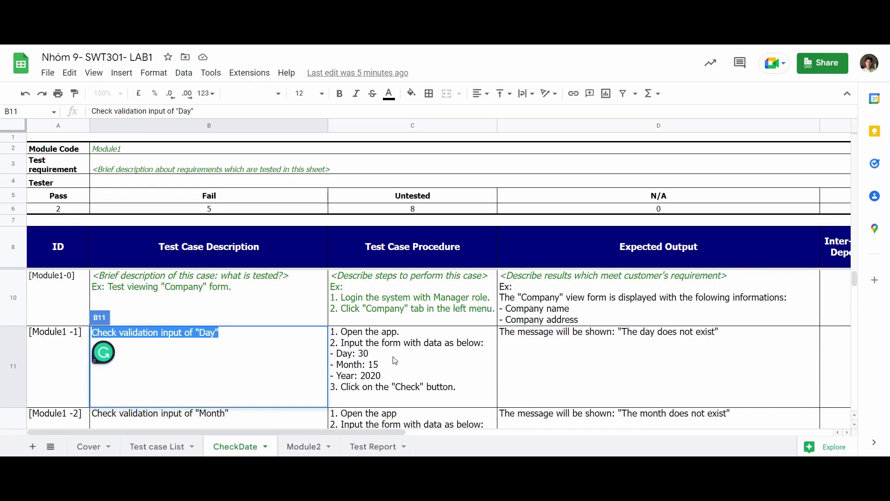
Step: Copy the full test procedure from cell C11 of the CheckDate sheet into the test case's Steps field
double_click(483, 399)
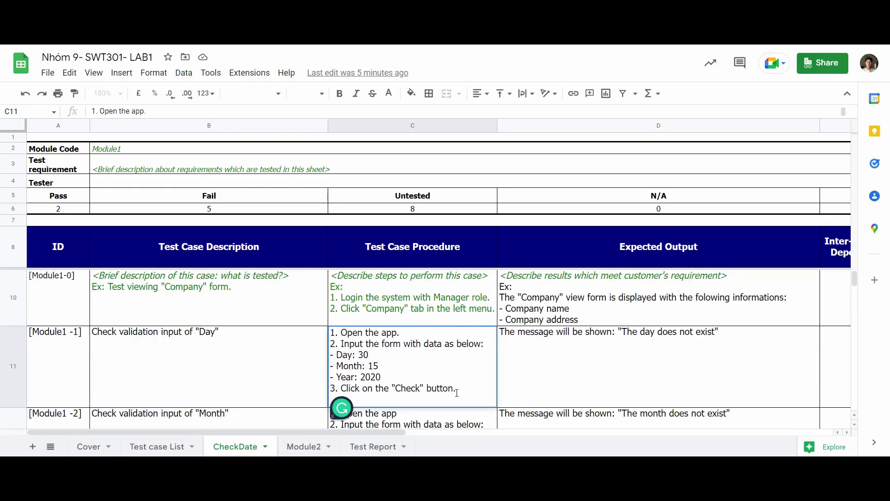
key(ctrl+Home)
key(Right)
key(alt+Return)
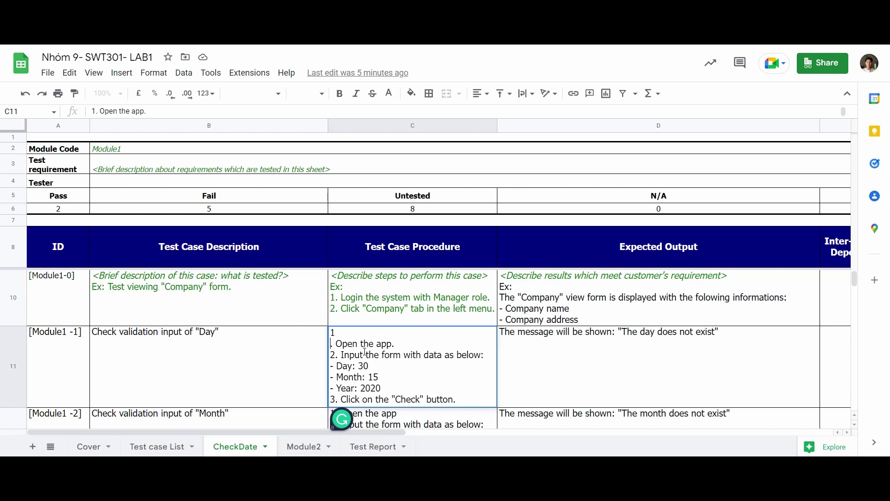
key(BackSpace)
key(ctrl+a)
key(ctrl+c)
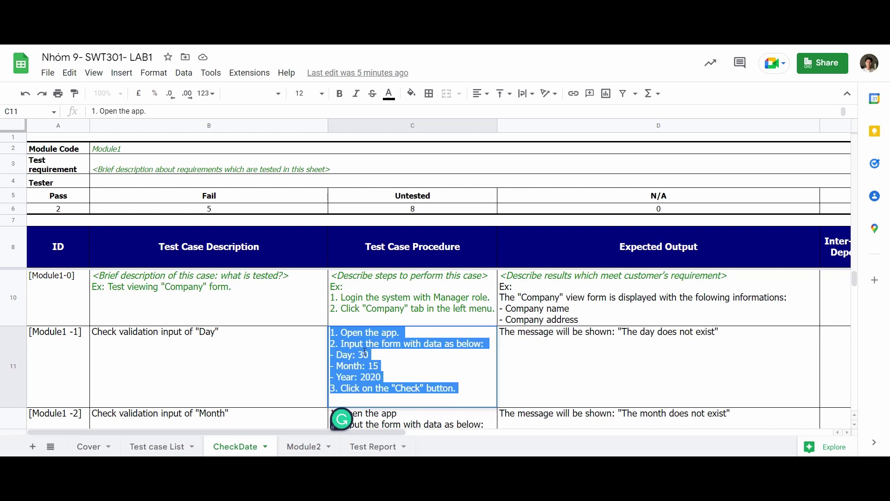
click(289, 44)
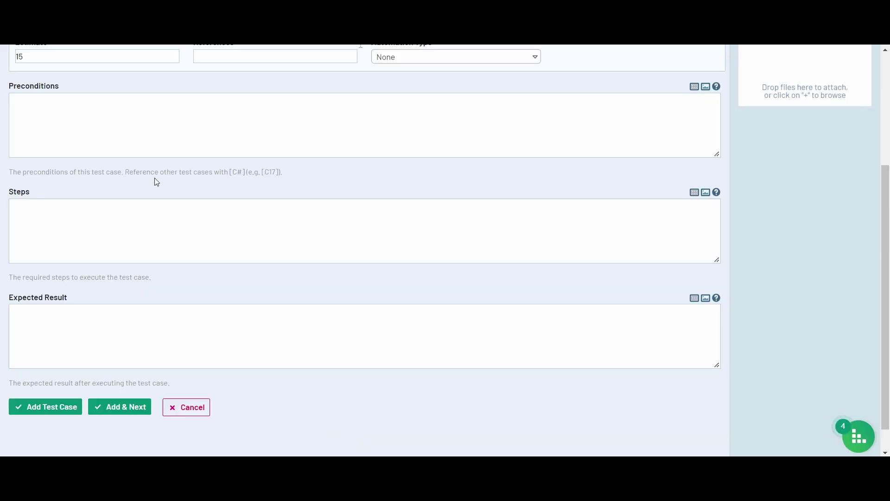
right_click(122, 208)
click(150, 297)
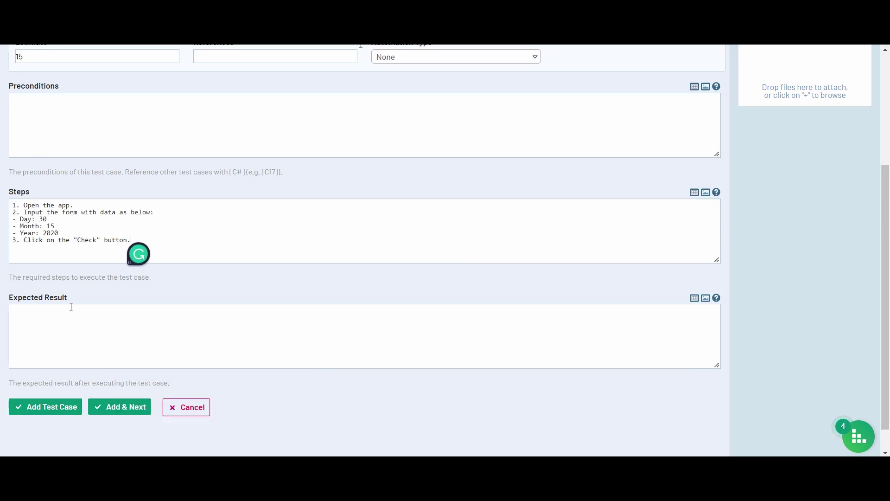
Step: Copy "The day does not exist" from cell D11 of the CheckDate sheet into the test case's Expected Result field
click(51, 315)
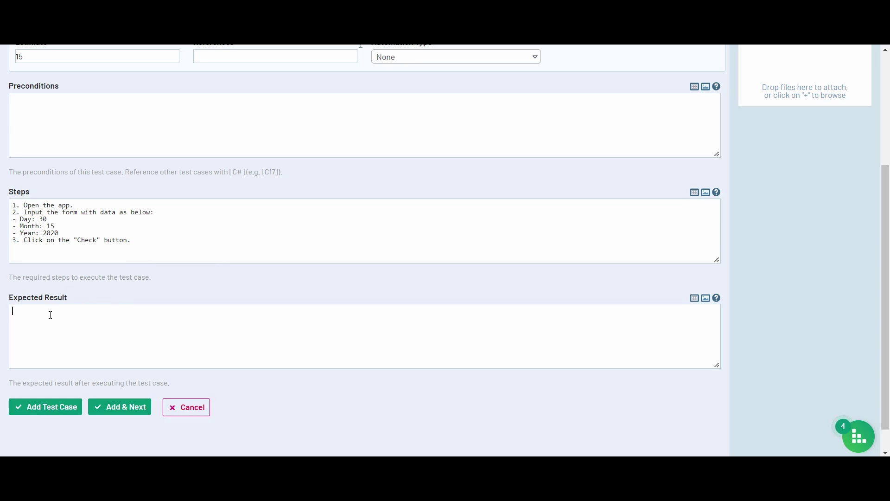
scroll(51, 315, down, 1)
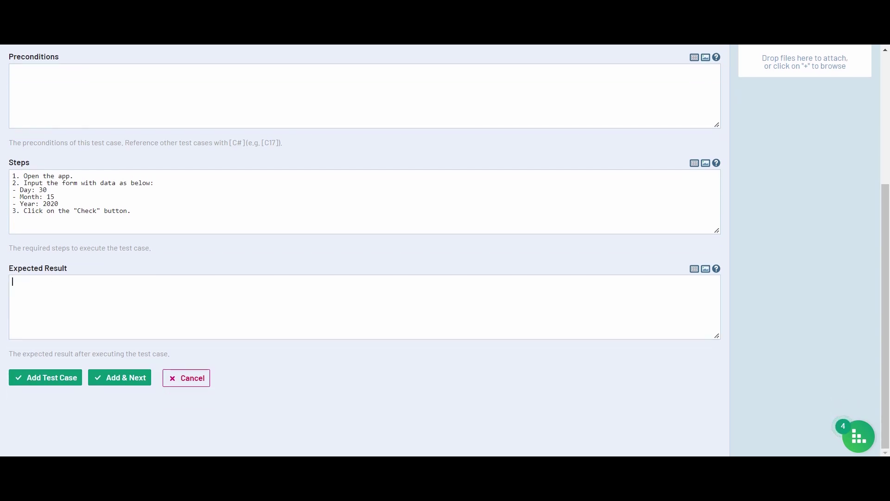
key(ctrl+Tab)
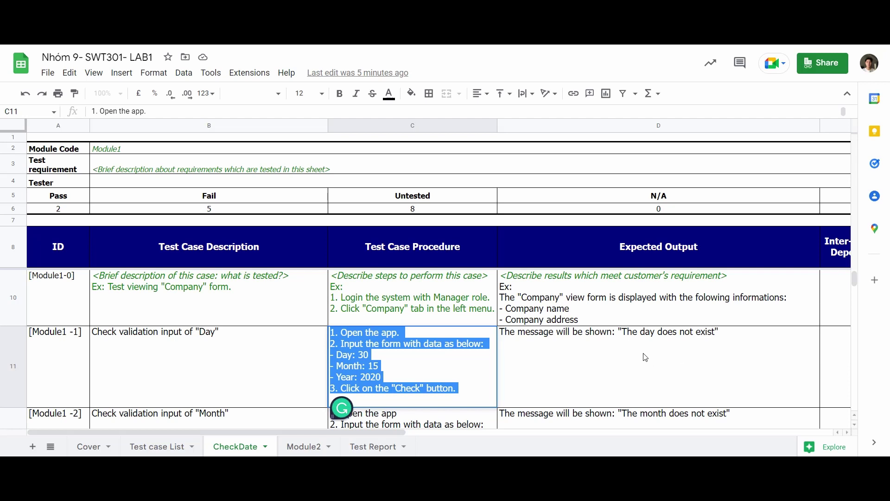
double_click(642, 354)
drag(622, 333, 716, 331)
right_click(715, 331)
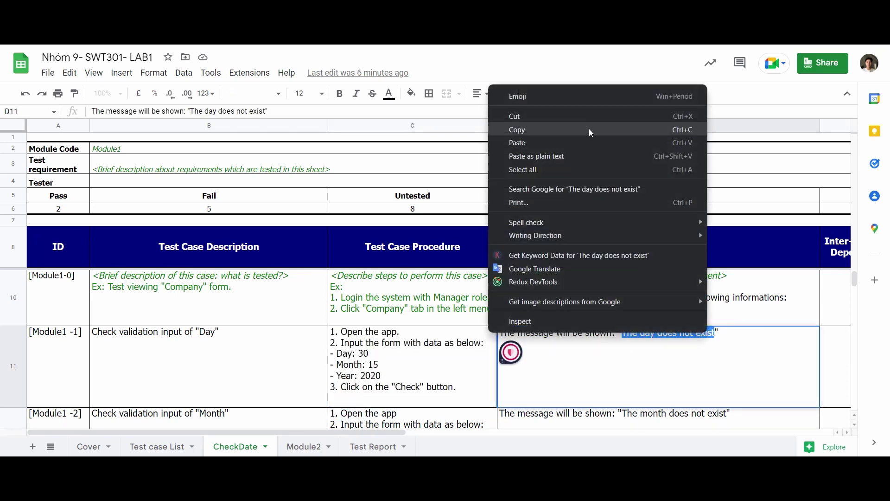
click(581, 128)
key(alt+Tab)
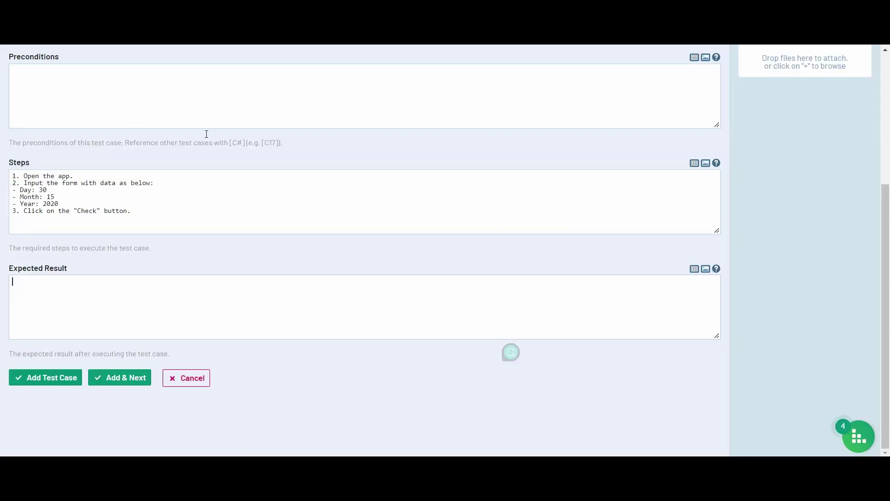
click(103, 278)
key(ctrl+v)
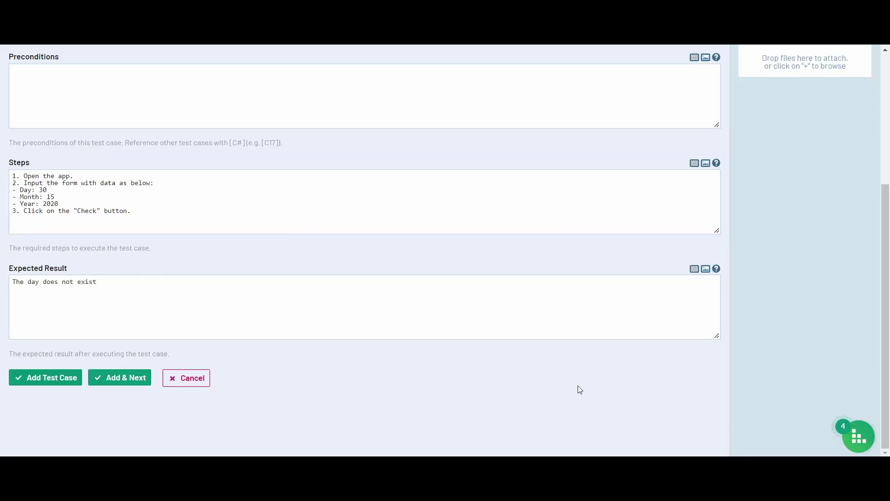
Step: Add the completed test case to the project and check how its saved steps are numbered
scroll(681, 304, up, 5)
scroll(292, 210, down, 5)
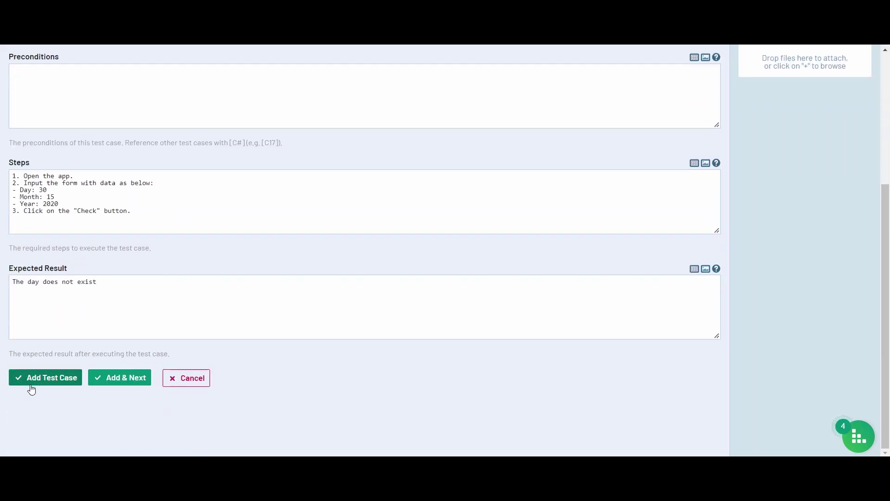
click(28, 385)
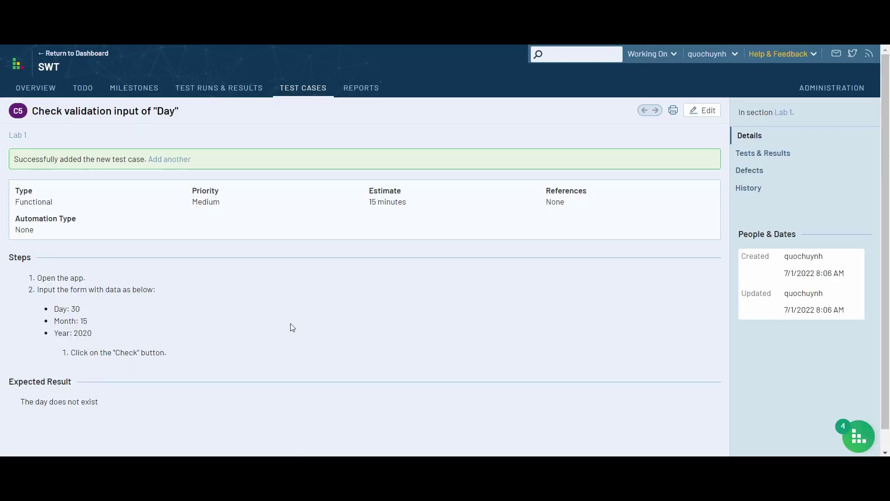
scroll(269, 340, down, 1)
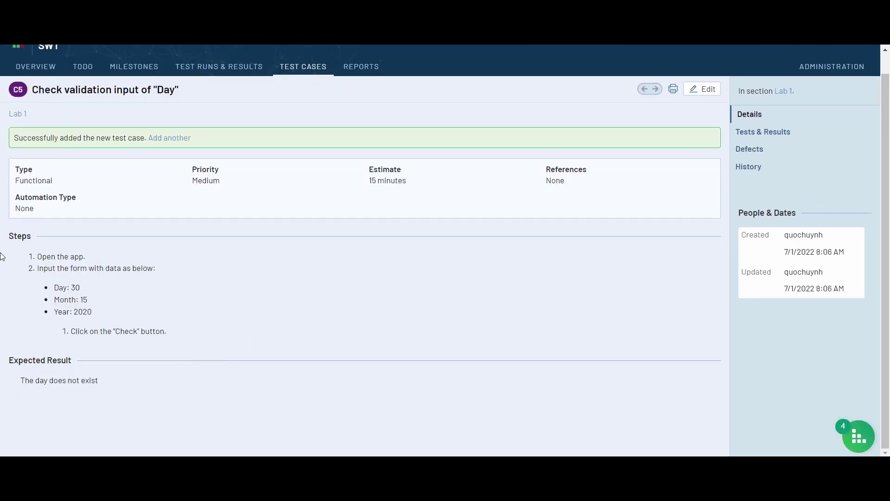
drag(8, 245, 123, 338)
drag(48, 330, 209, 337)
scroll(550, 140, up, 1)
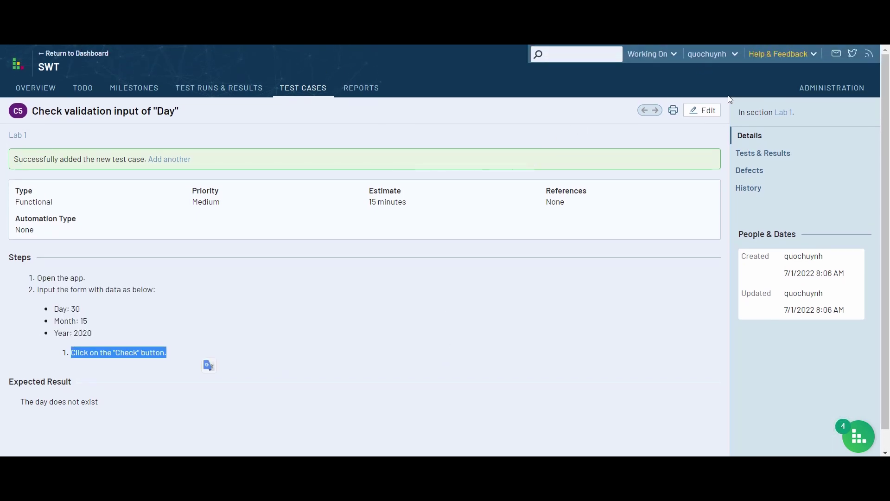
Step: Edit the test case and replace the dash before "Day: 30" in its steps with an indented "a."
click(705, 111)
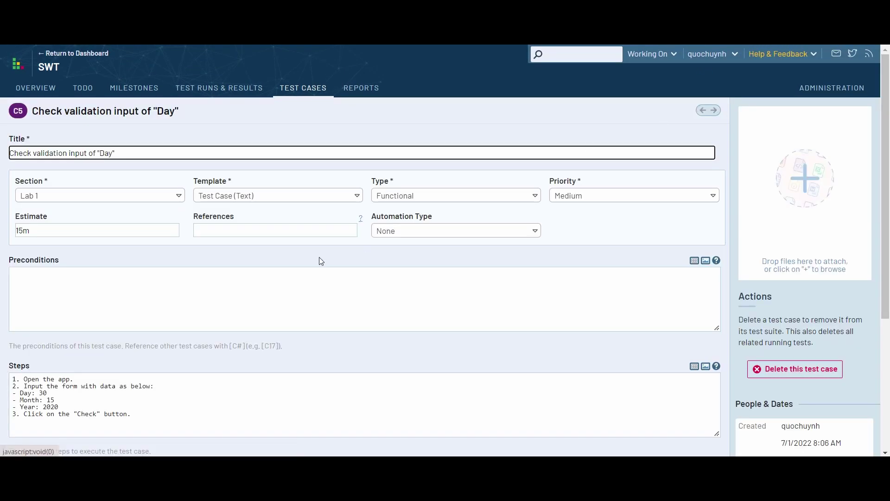
scroll(319, 261, down, 5)
scroll(279, 246, up, 5)
scroll(65, 316, down, 5)
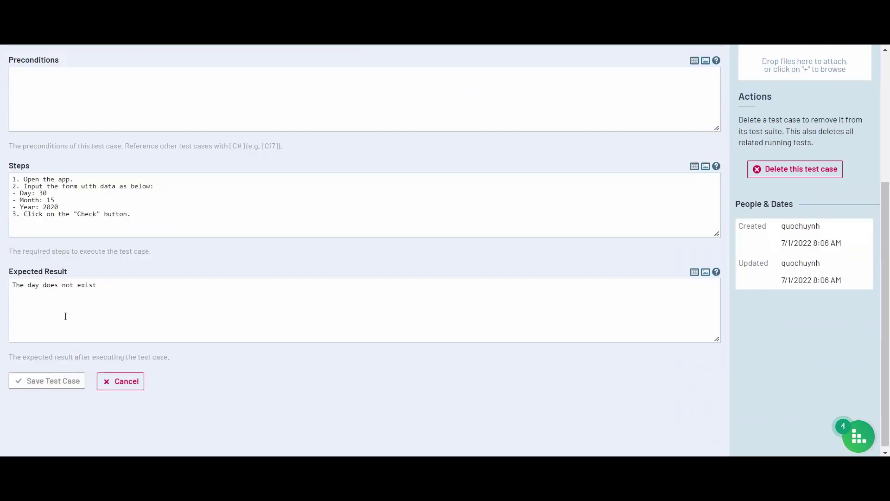
scroll(10, 209, up, 6)
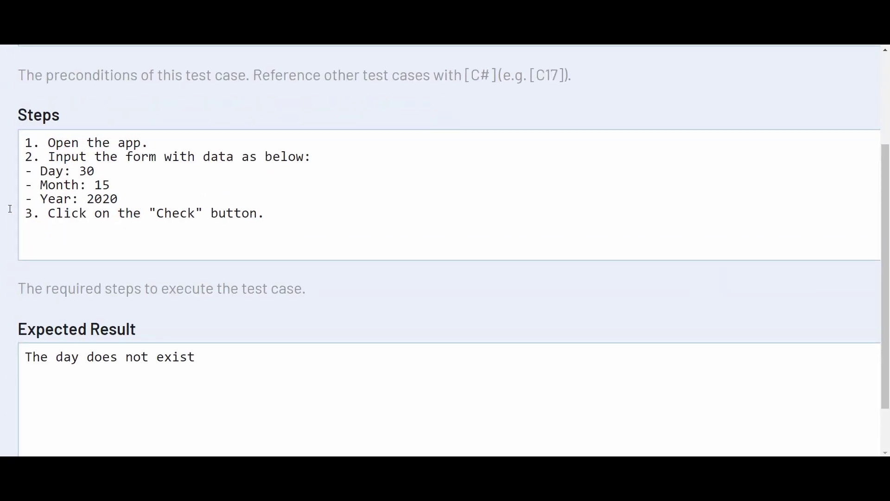
click(78, 135)
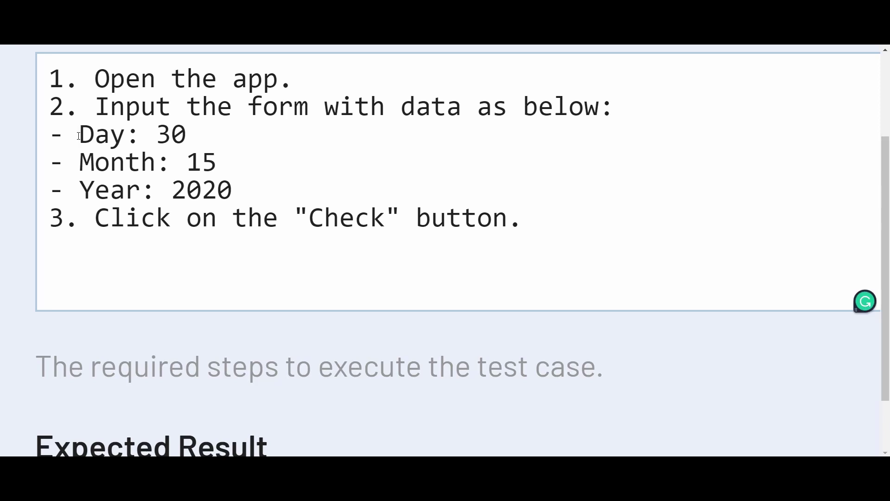
key(BackSpace)
key(BackSpace)
text(a.)
Step: Replace the dash before "Month: 15" in the steps with an indented "b."
click(79, 158)
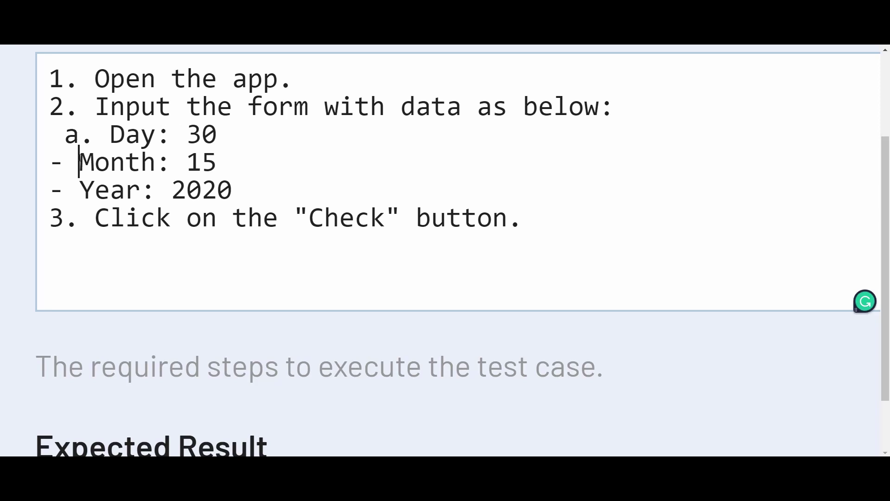
key(BackSpace)
key(BackSpace)
text(b.)
click(52, 154)
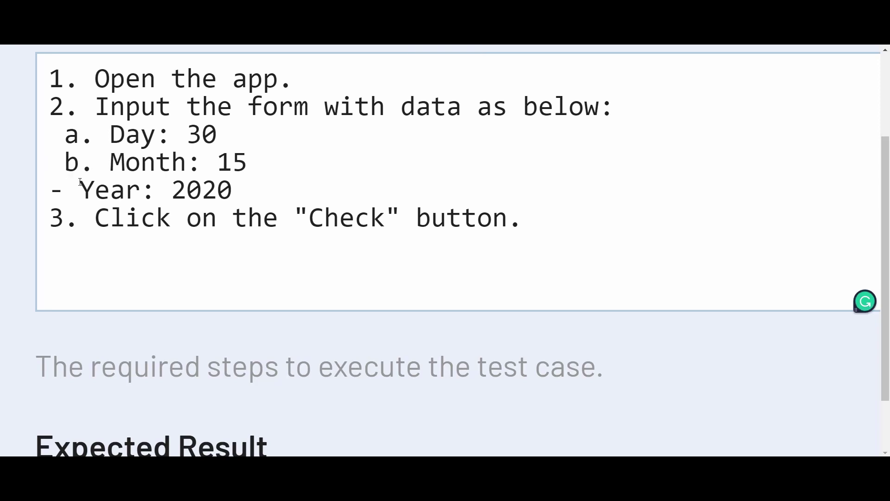
Step: Replace the dash before "Year: 2020" in the steps with an indented lowercase "c."
click(81, 182)
key(BackSpace)
key(BackSpace)
text(C.)
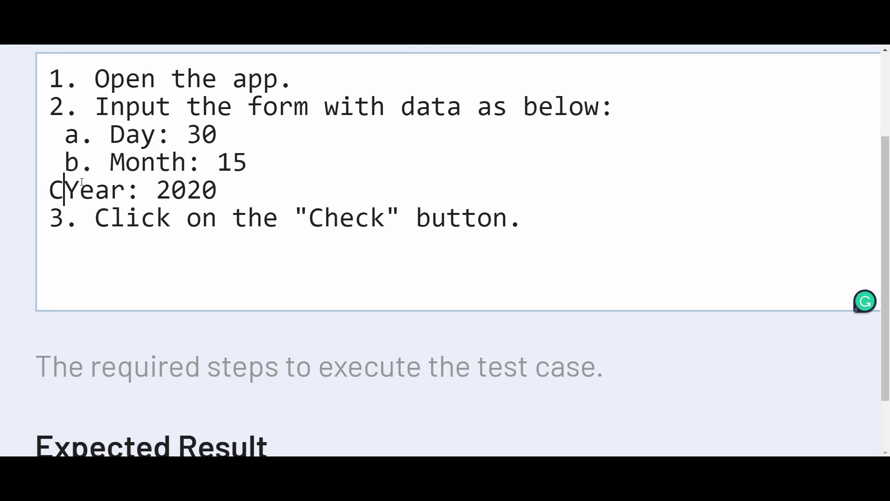
key(BackSpace)
key(BackSpace)
text(c.)
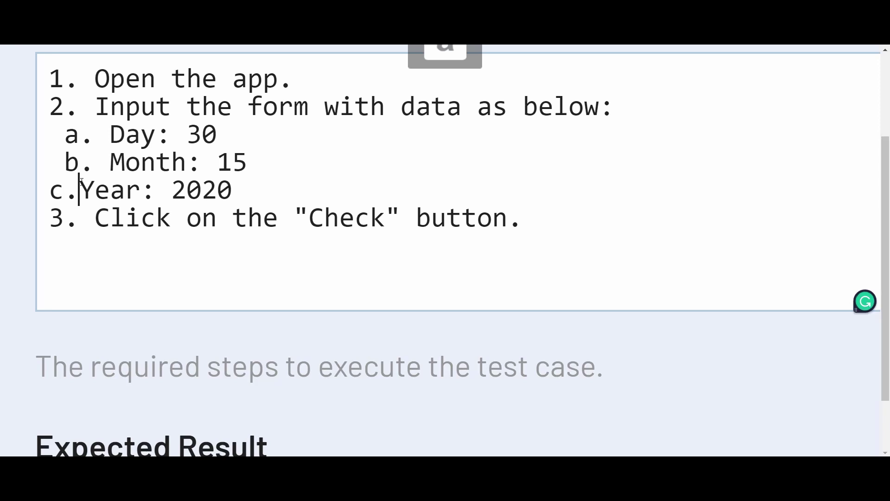
click(53, 183)
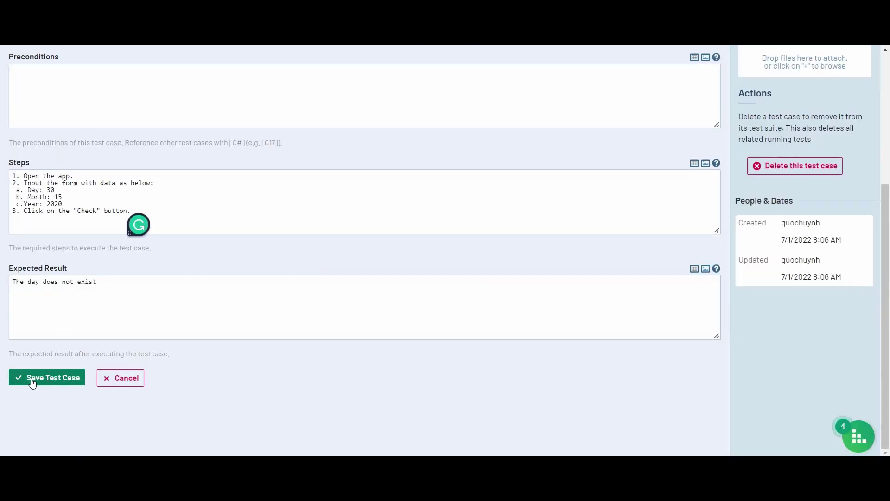
Step: Save the edited test case, check its steps and return to the project's test case list
click(33, 378)
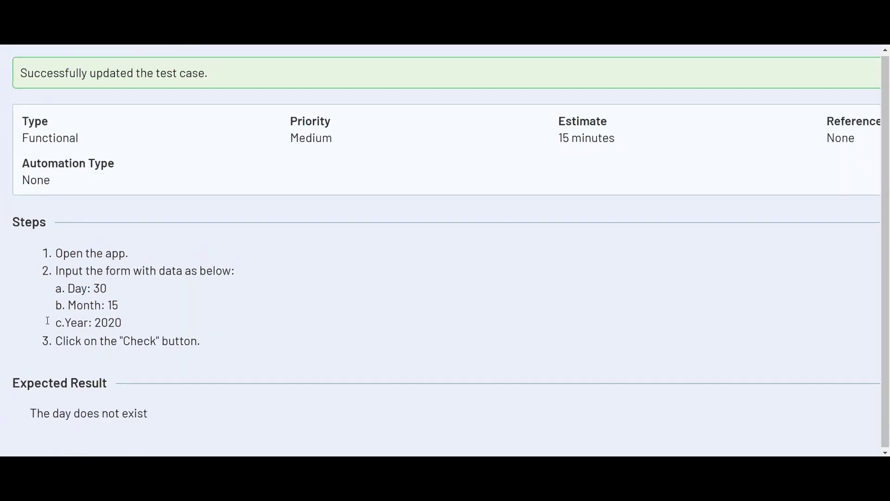
scroll(47, 321, down, 1)
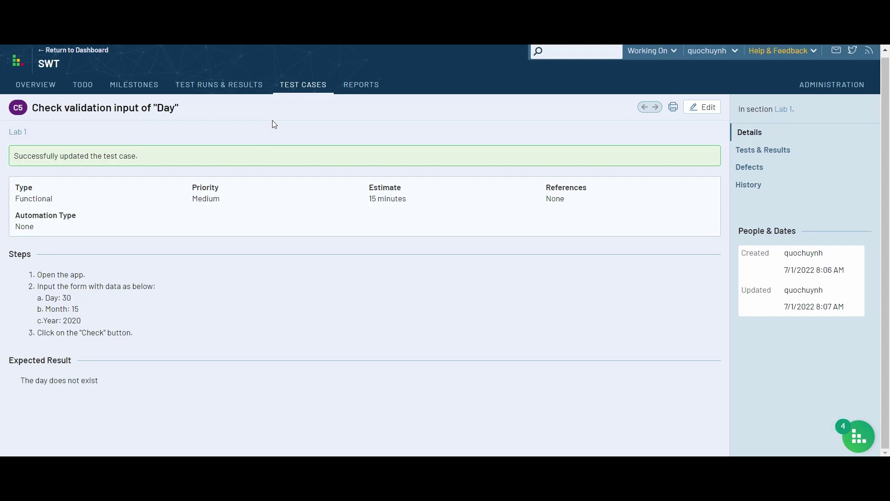
click(292, 88)
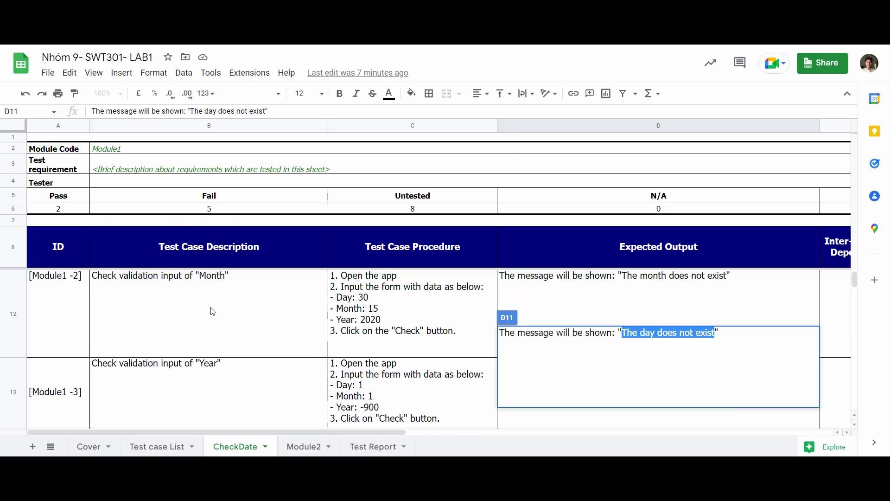
Step: Look through the remaining test cases on the CheckDate sheet of the LAB1 spreadsheet
scroll(211, 320, down, 10)
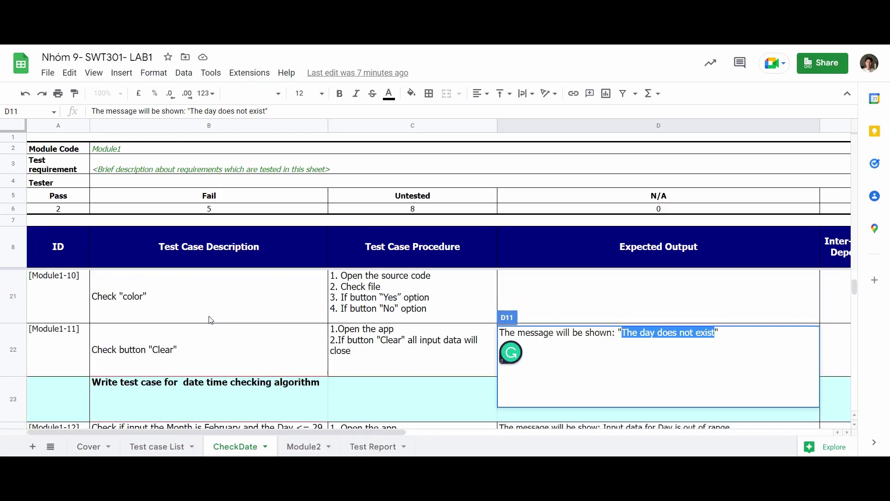
scroll(211, 319, up, 10)
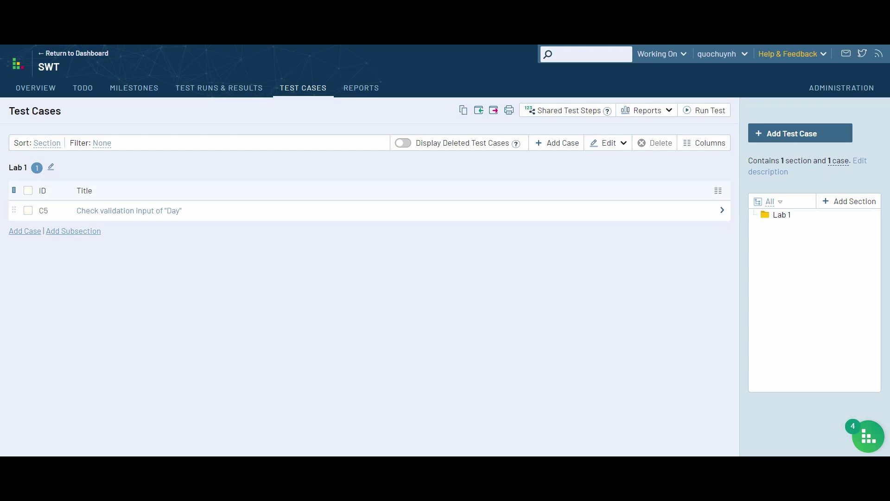
Step: Start adding a new test run in the SWT project's test runs and results
click(236, 87)
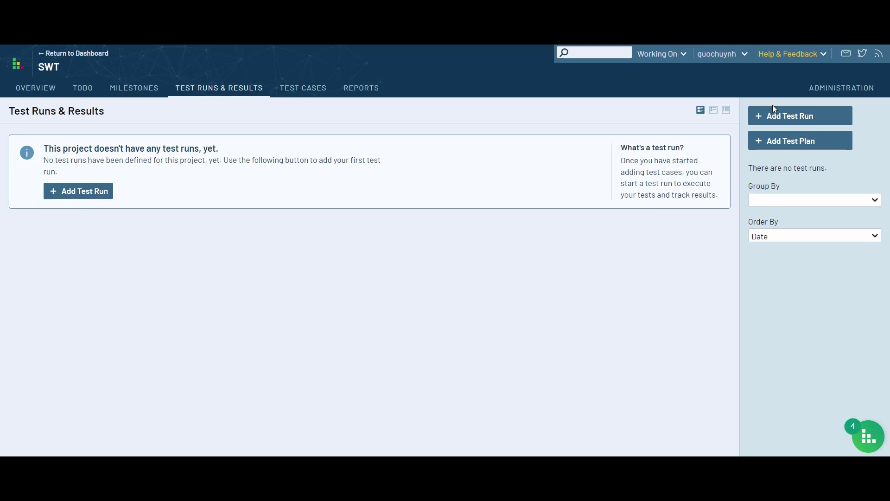
click(805, 116)
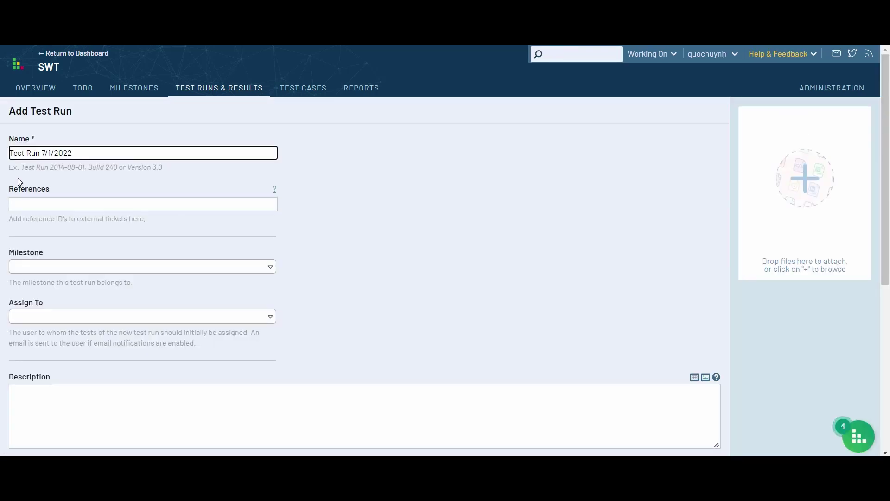
scroll(53, 222, down, 5)
scroll(127, 278, up, 5)
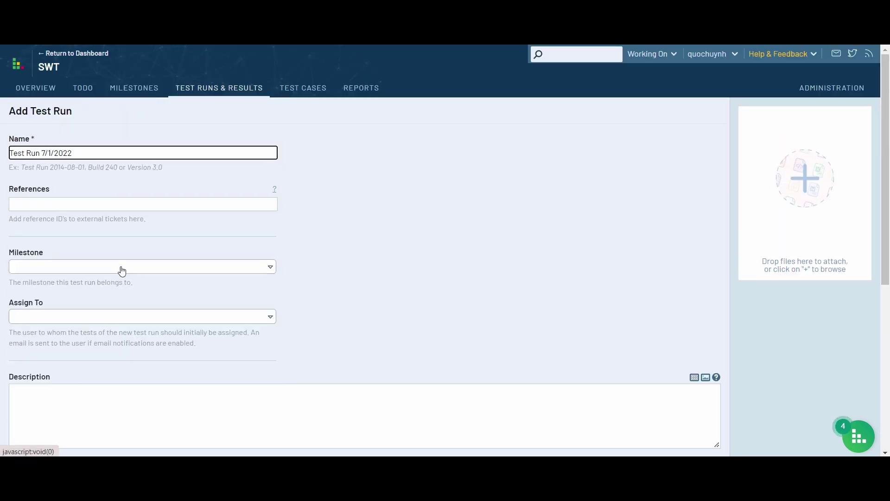
Step: Look through the new test run's references, milestone, assignee and description fields and its test case inclusion options
click(67, 204)
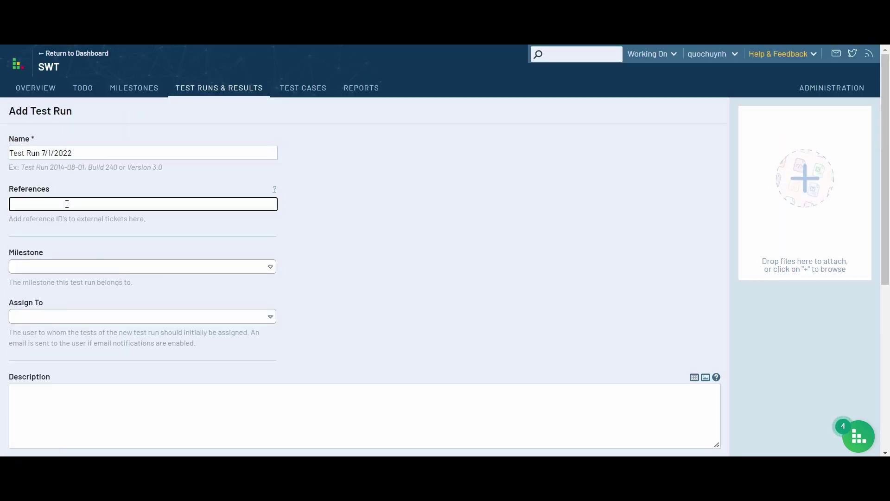
scroll(67, 204, down, 3)
click(46, 150)
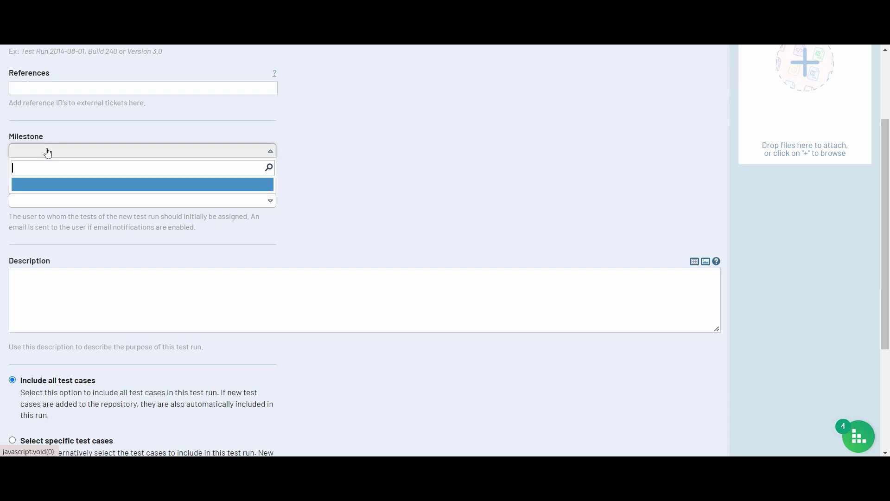
click(159, 130)
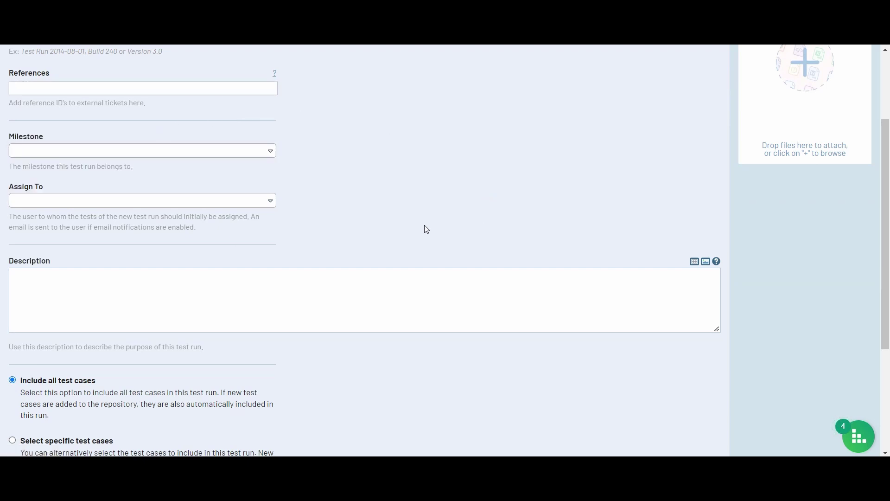
scroll(427, 229, up, 3)
scroll(352, 269, down, 1)
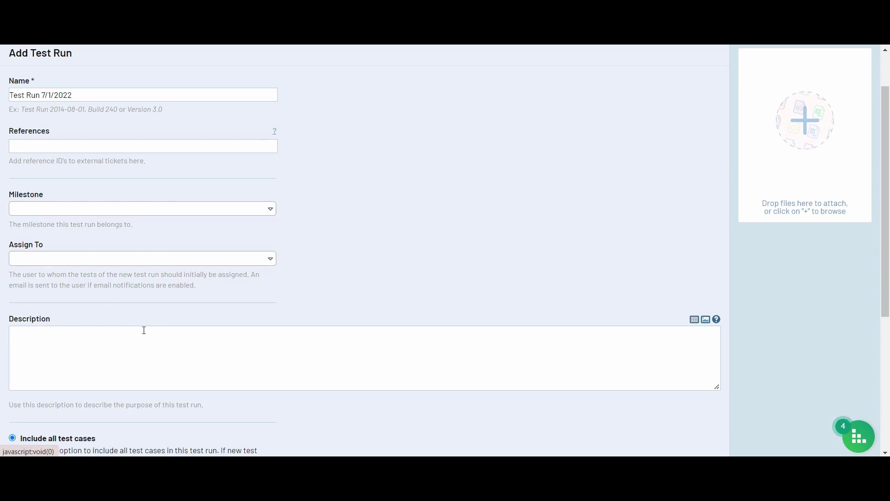
scroll(135, 352, down, 3)
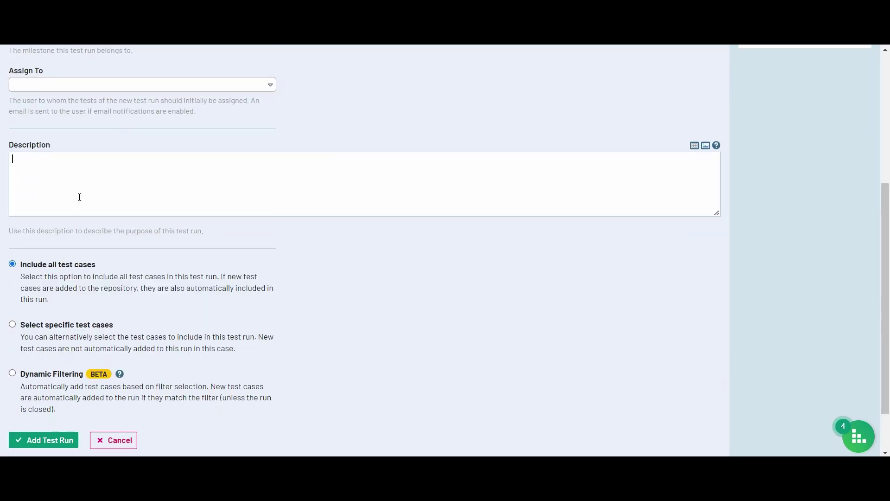
scroll(139, 304, up, 4)
scroll(149, 322, down, 4)
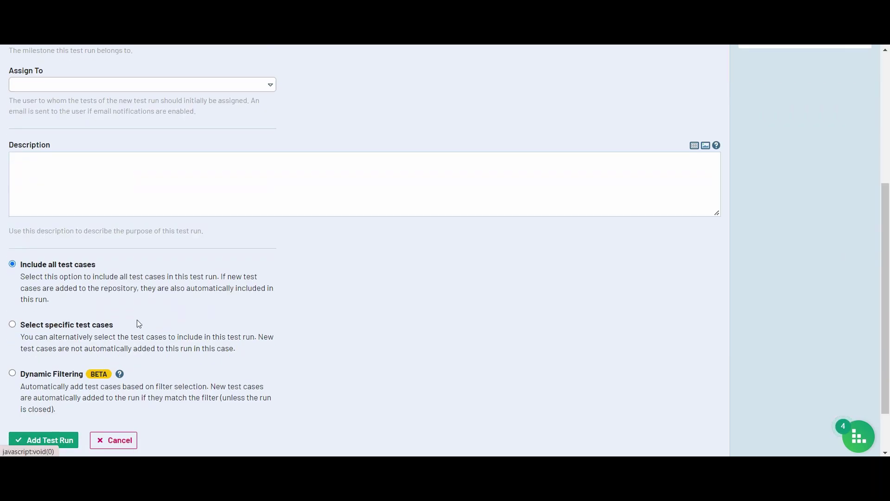
scroll(137, 319, up, 5)
scroll(281, 346, down, 2)
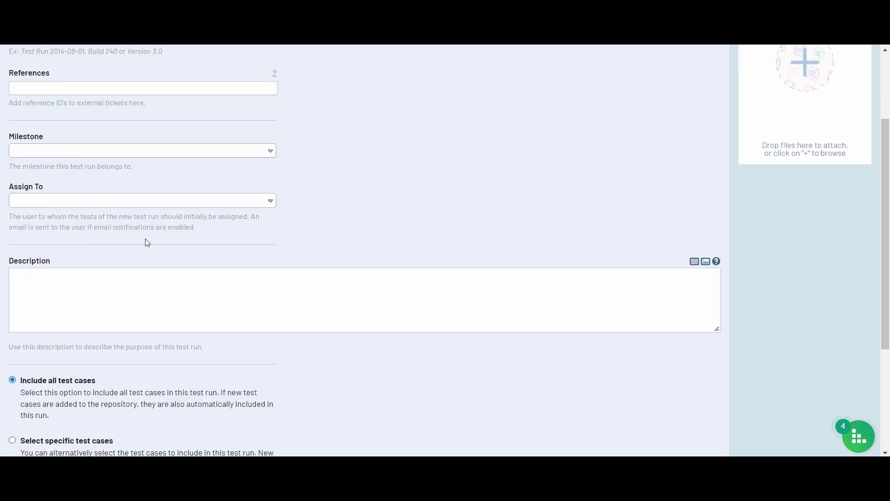
scroll(165, 278, up, 3)
scroll(165, 279, down, 3)
scroll(166, 278, up, 3)
scroll(167, 278, down, 6)
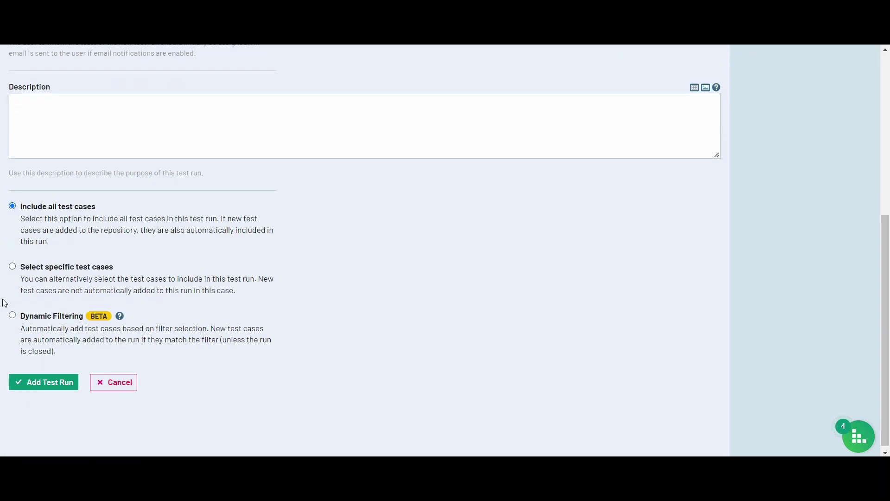
Step: Limit the test run to specific test cases, including Lab 1's "Check validation input of "Day"" case
click(13, 267)
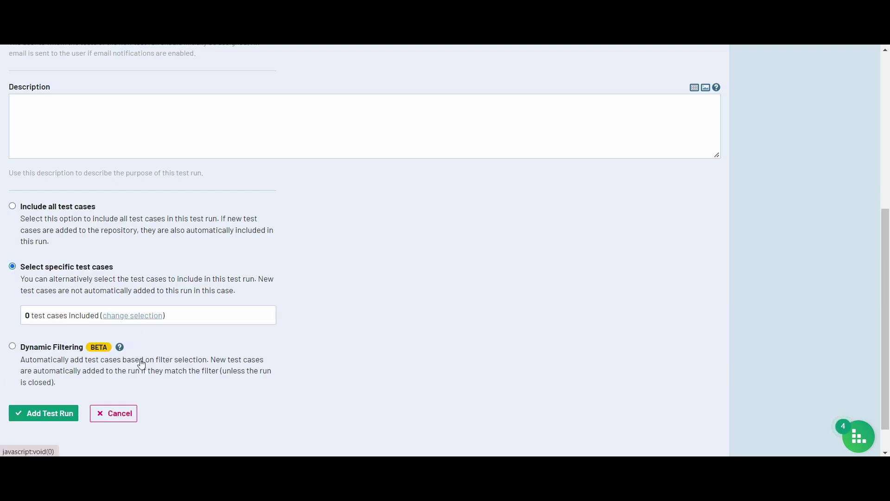
click(129, 321)
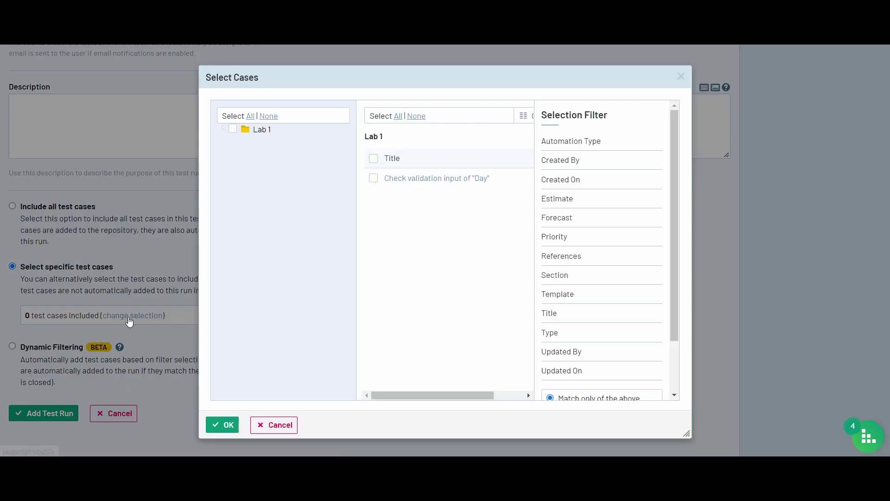
click(234, 130)
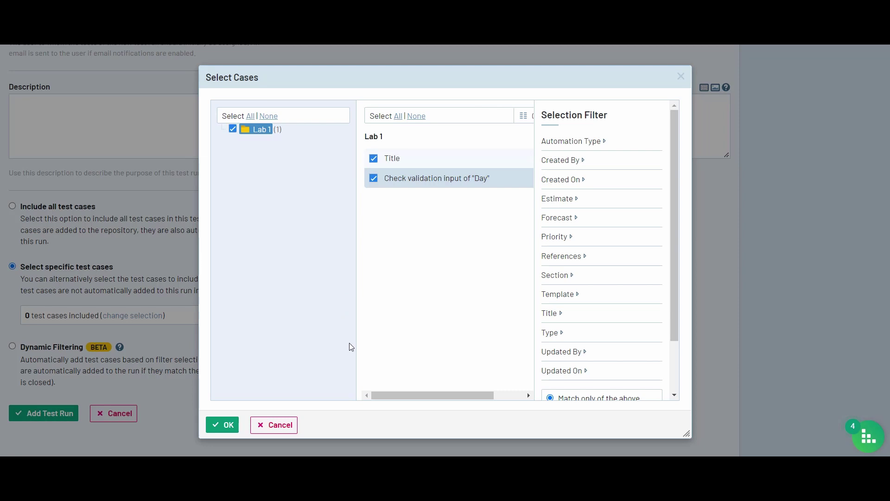
click(374, 178)
click(374, 180)
click(224, 422)
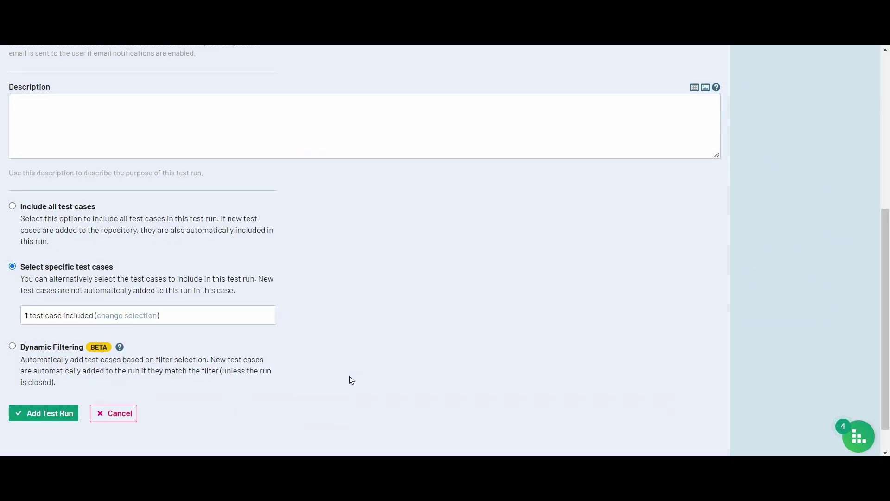
Step: Create the test run and open its "Day" validation test to review the steps, expected result and results area
click(26, 419)
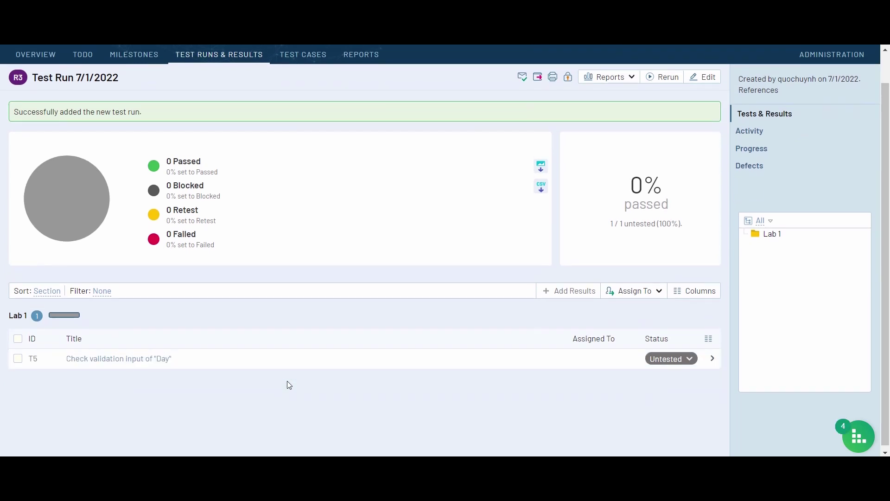
scroll(287, 383, down, 1)
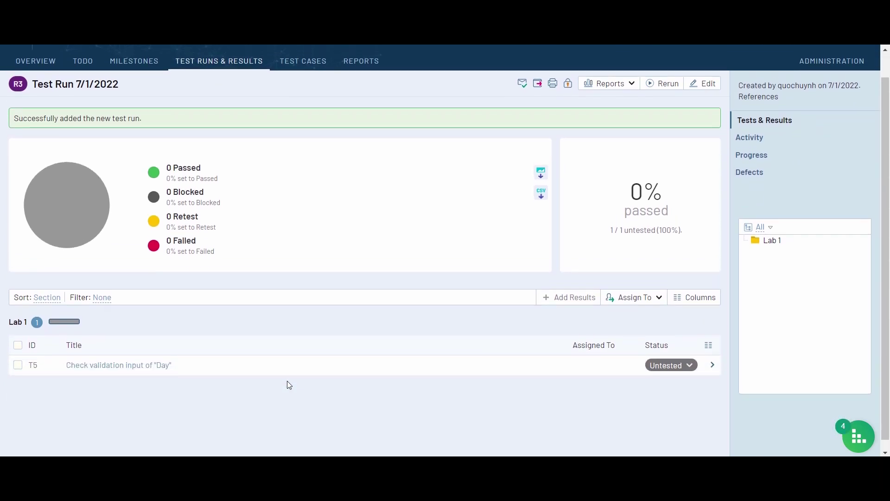
scroll(93, 242, up, 1)
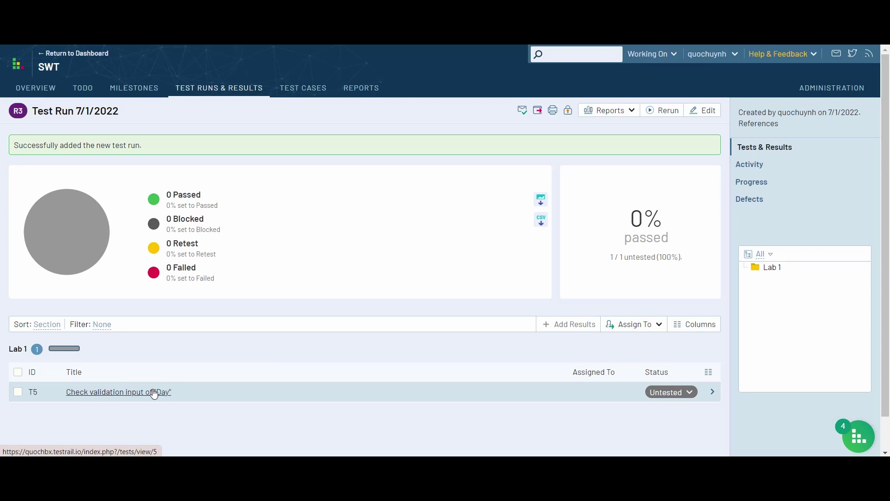
click(104, 394)
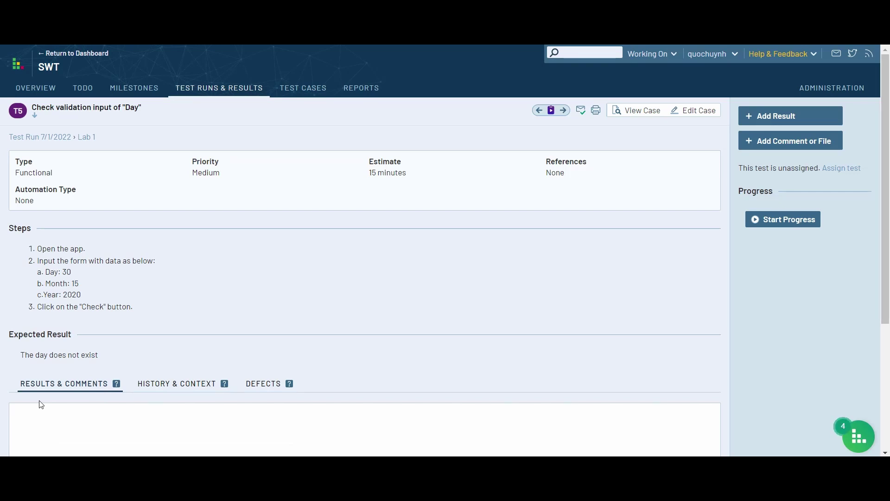
scroll(182, 302, down, 5)
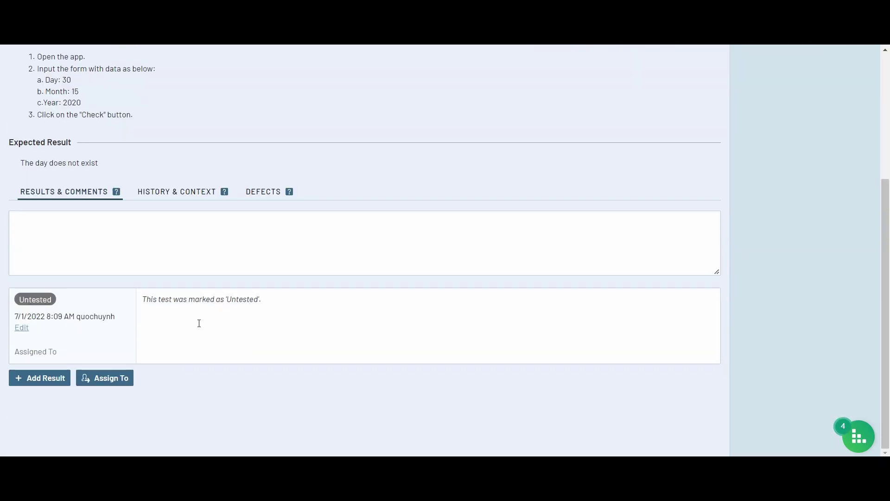
scroll(199, 323, up, 5)
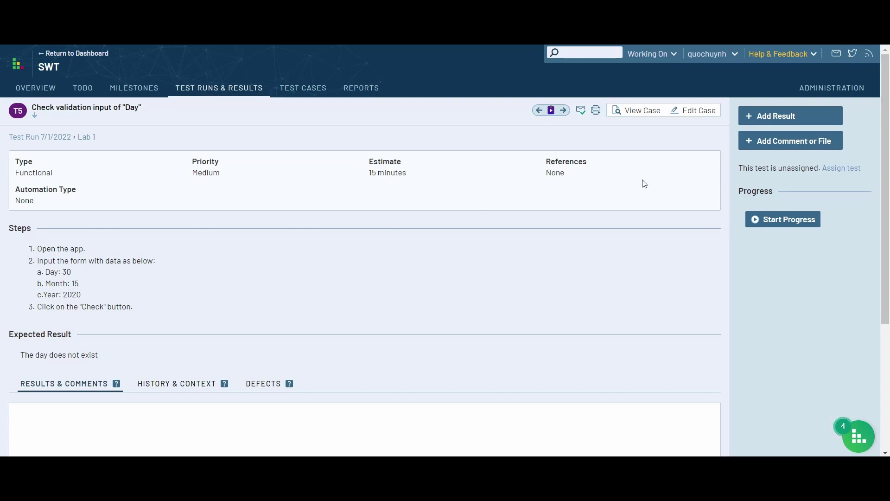
Step: Start progress tracking on the "Day" validation test, then stop it to begin recording a result
click(777, 223)
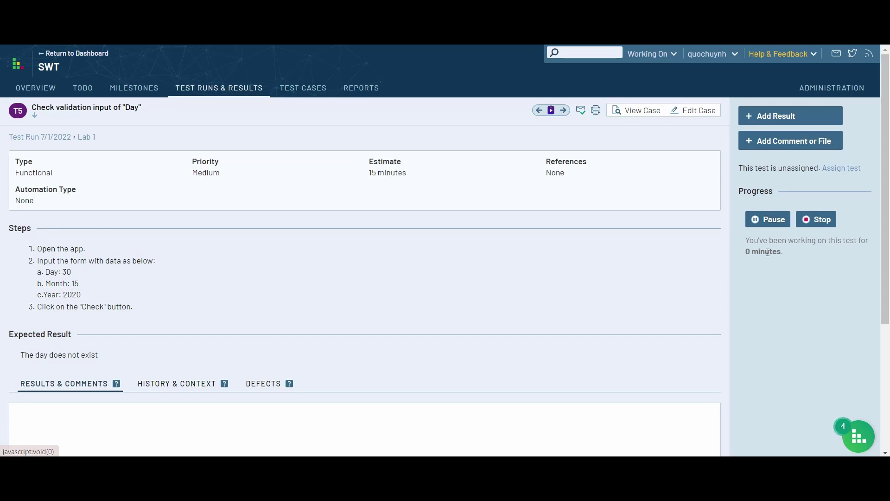
drag(742, 245, 781, 254)
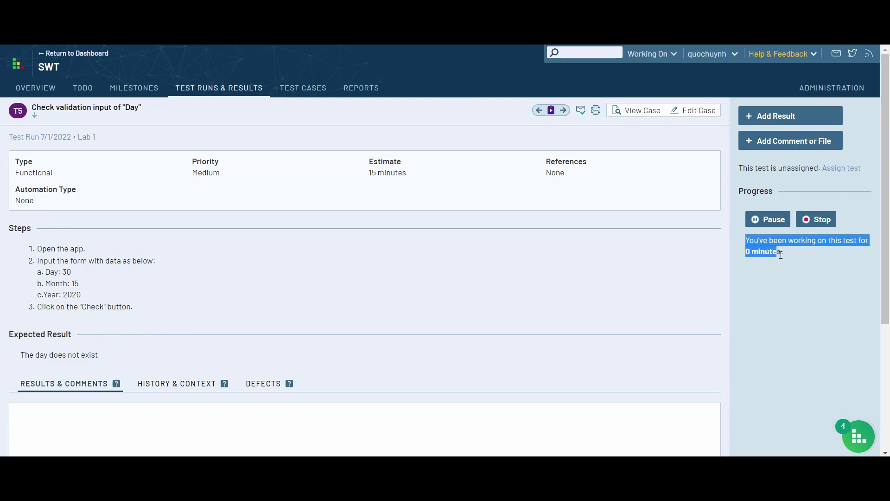
click(776, 291)
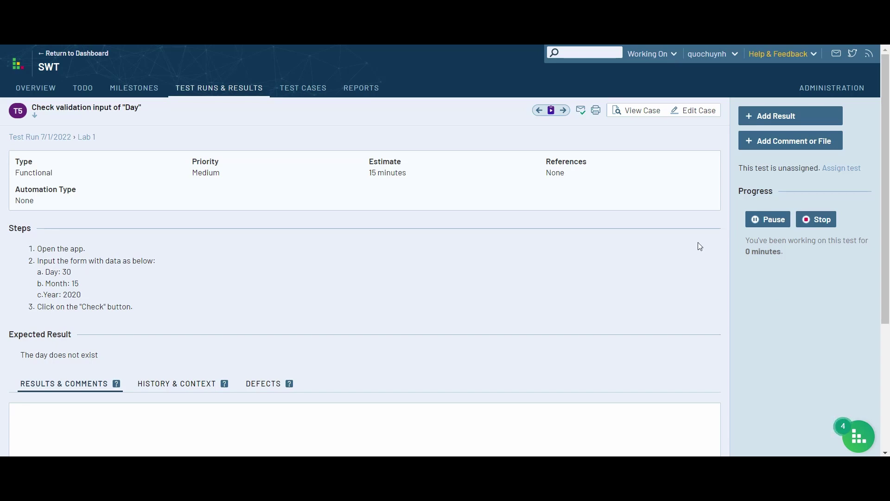
click(817, 219)
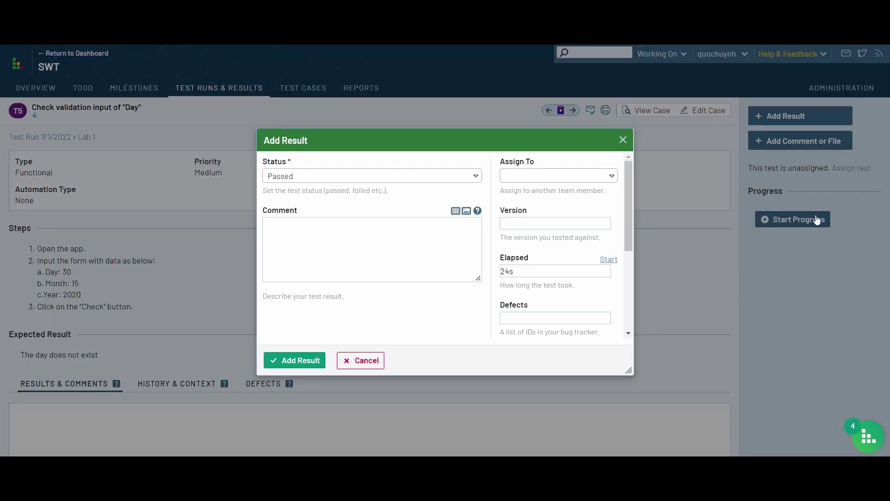
Step: Look up the "Day" case's outcome on the LAB1 spreadsheet's CheckDate sheet and set the TestRail result status to Failed
click(350, 180)
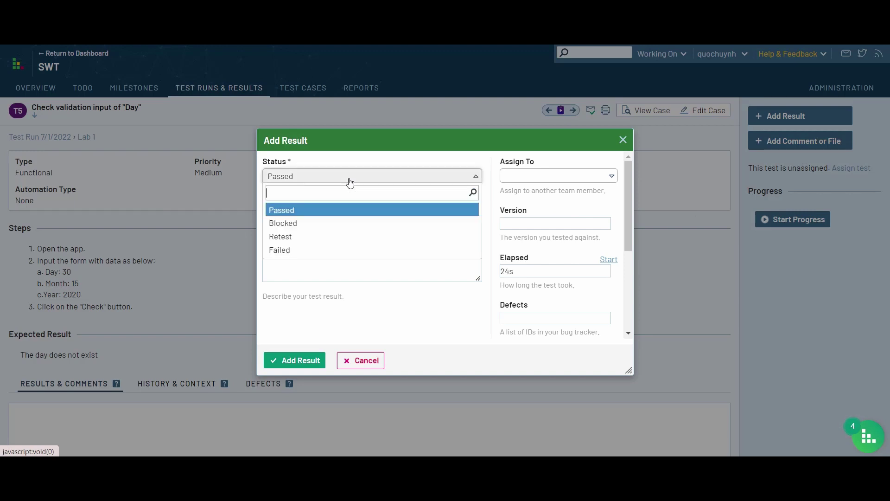
click(370, 162)
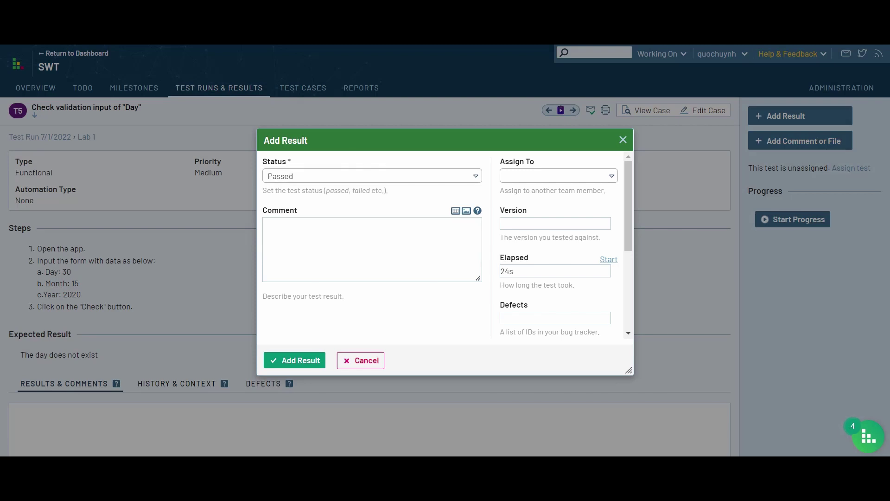
key(alt+Tab)
scroll(442, 344, right, 10)
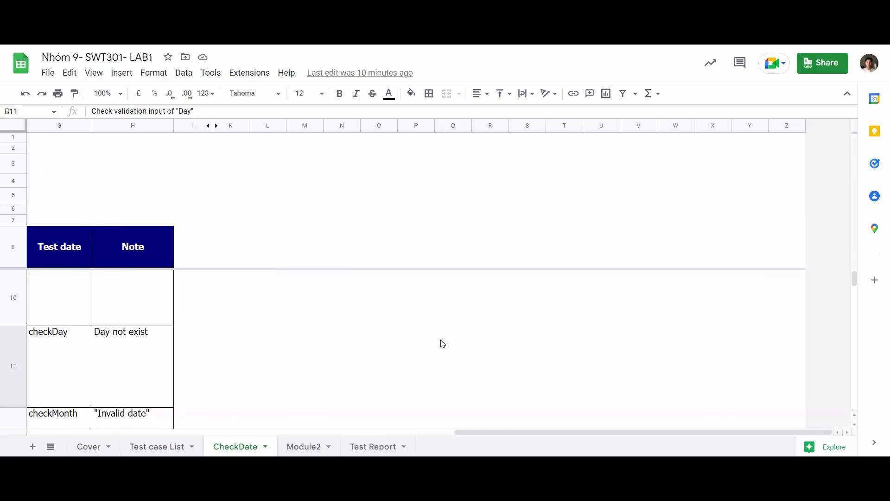
scroll(442, 344, left, 9)
scroll(442, 344, right, 4)
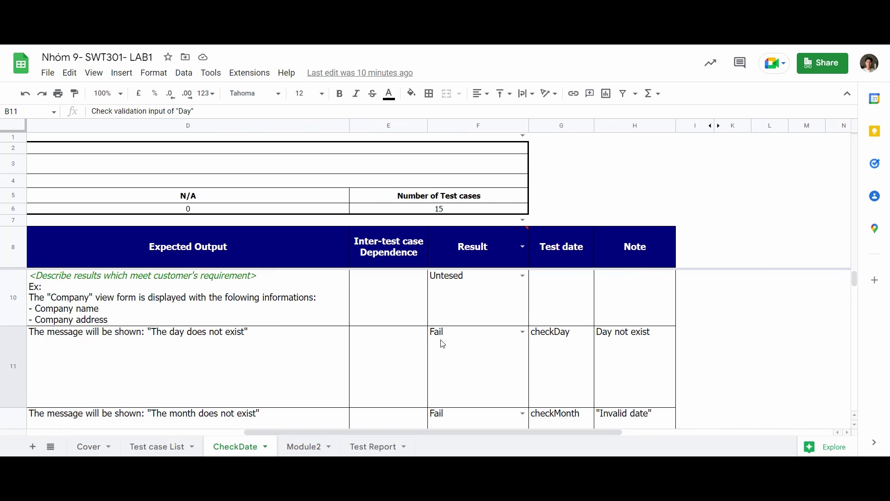
key(alt+Tab)
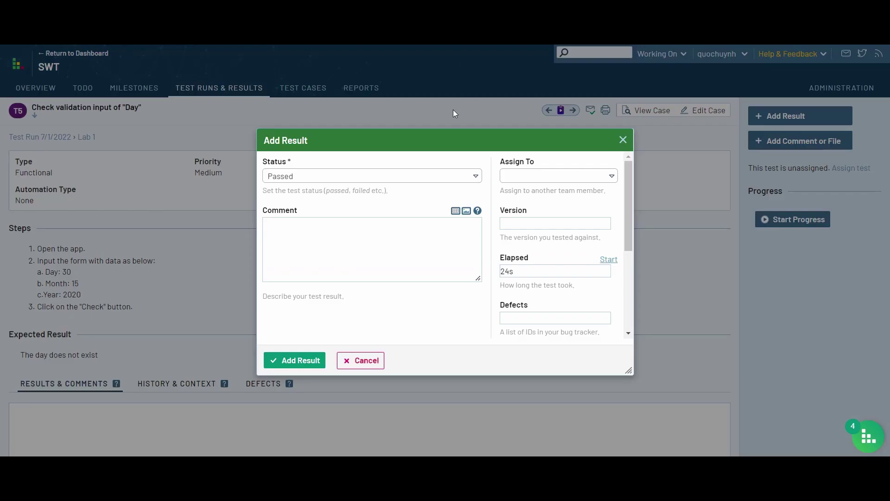
click(388, 180)
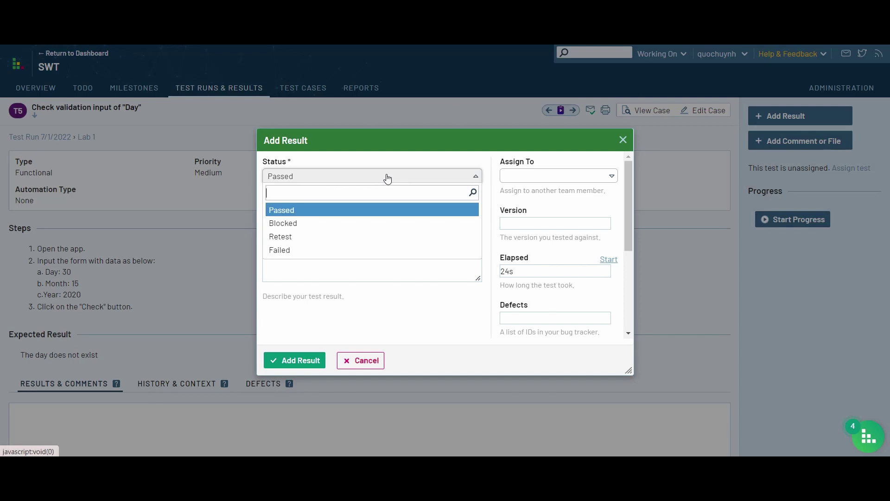
click(347, 251)
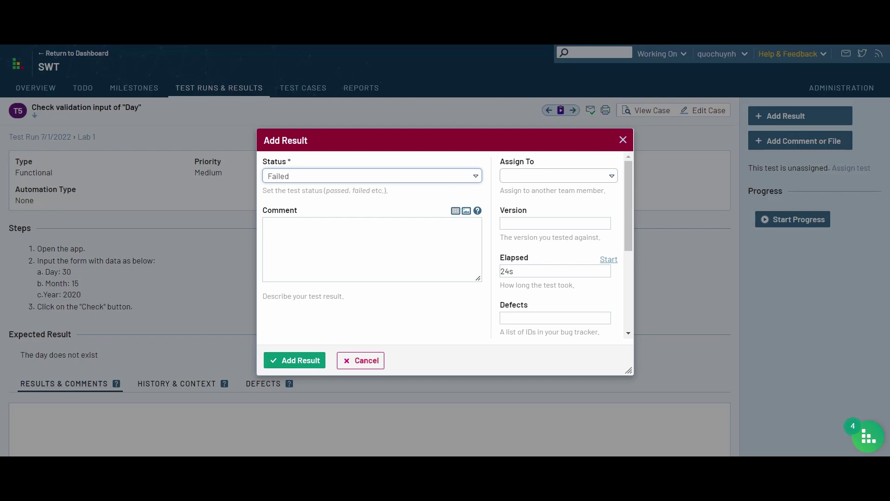
key(ctrl+Tab)
click(439, 357)
key(ctrl+Tab)
key(ctrl+Tab)
key(ctrl+Tab)
Step: Enter "test case is failed" as the result's comment
click(327, 256)
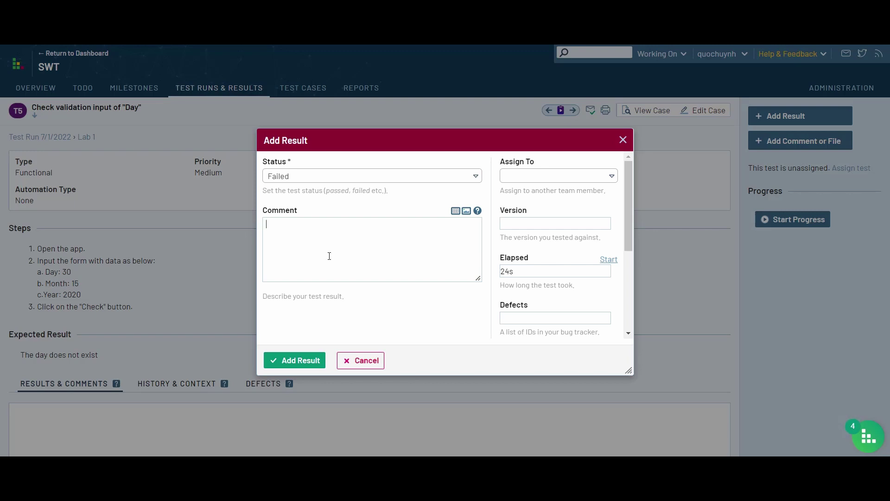
text(tes)
key(BackSpace)
key(BackSpace)
text(e)
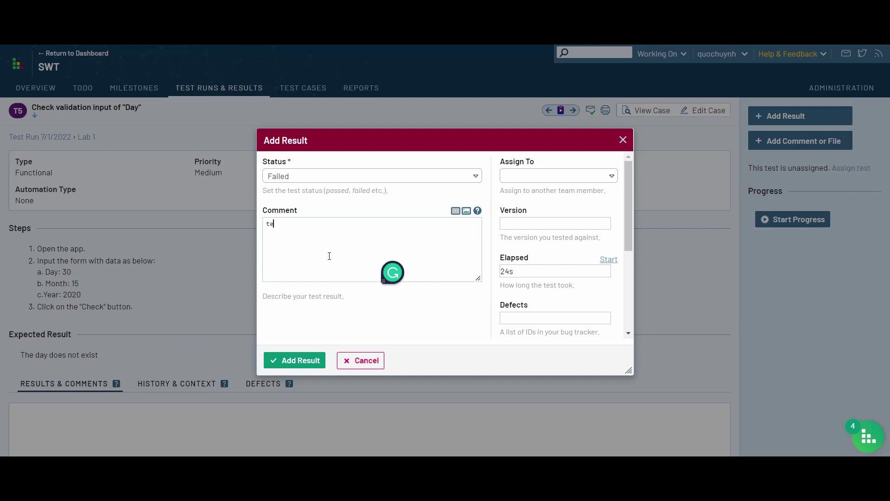
text(st case is failed)
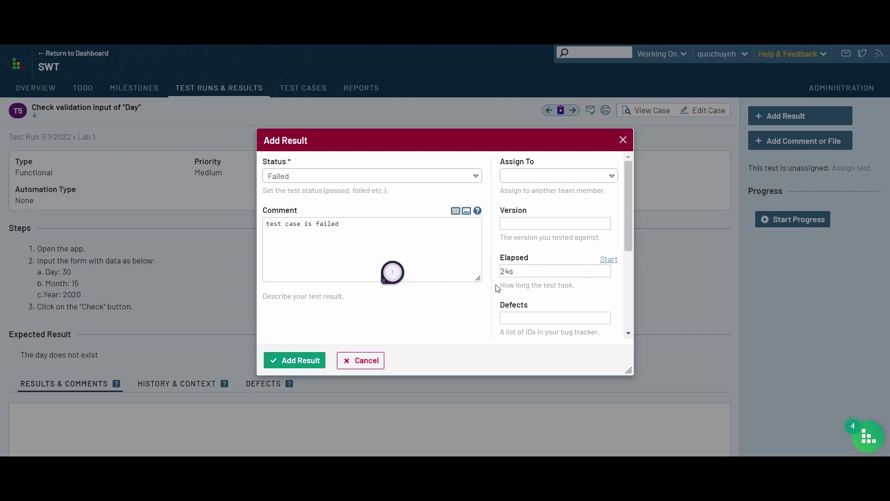
Step: Submit the "Day" test's result and review the recorded entry under its results and comments
drag(498, 288, 579, 290)
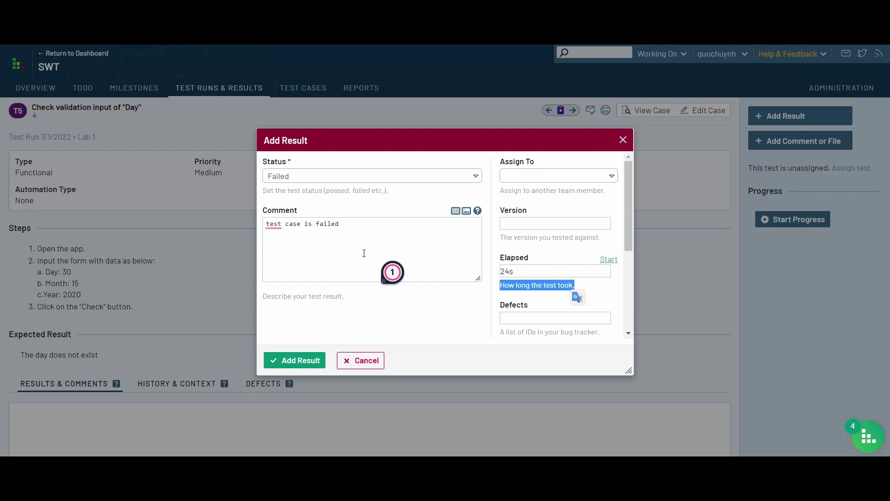
click(353, 304)
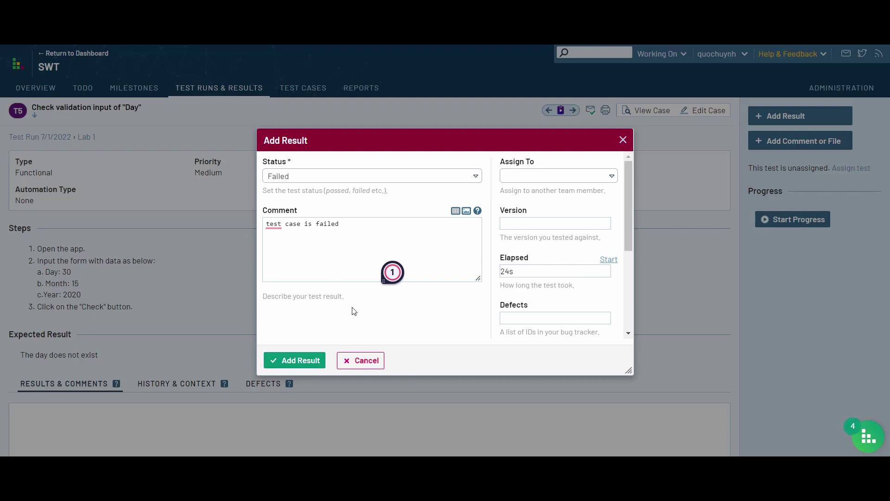
click(301, 362)
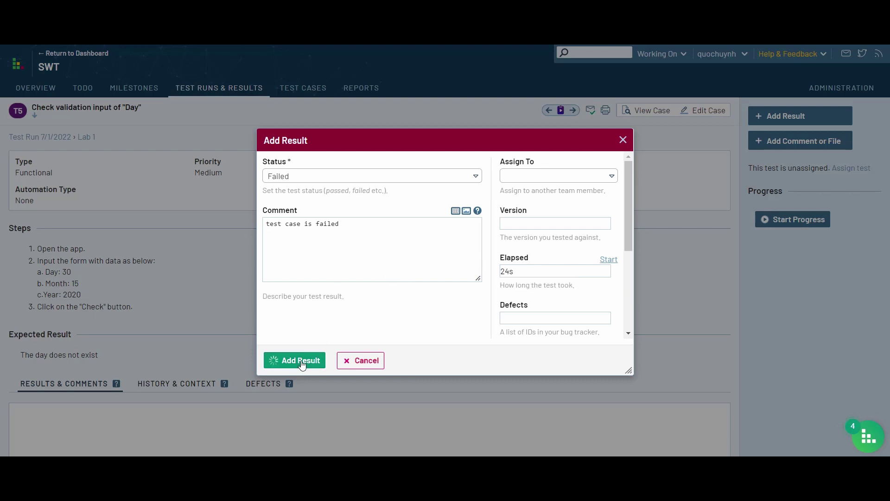
scroll(304, 360, down, 5)
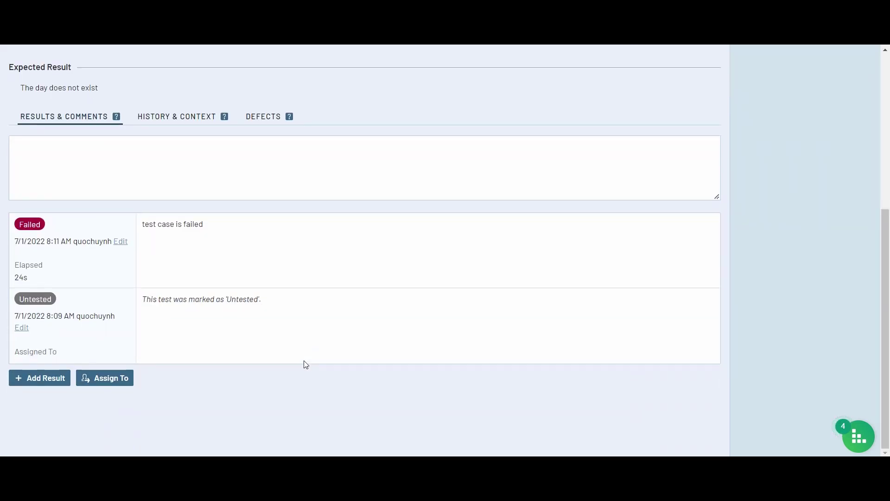
drag(13, 237, 278, 306)
click(274, 408)
scroll(264, 406, up, 2)
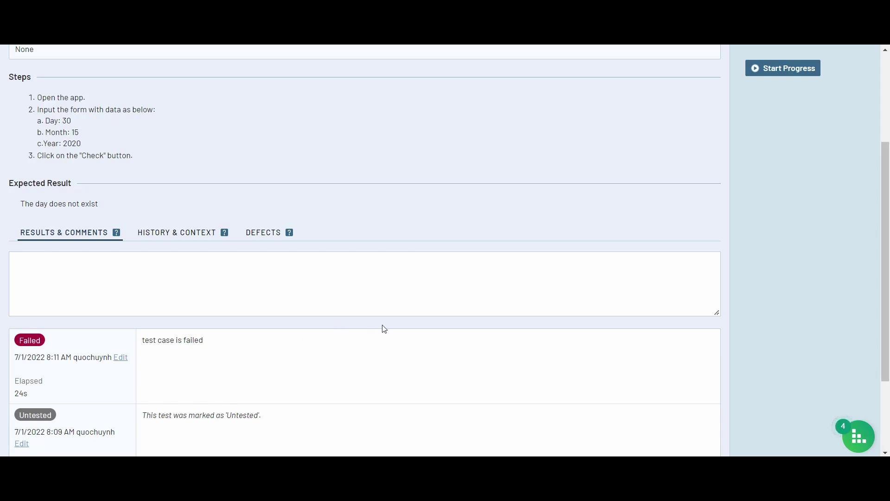
scroll(384, 328, up, 3)
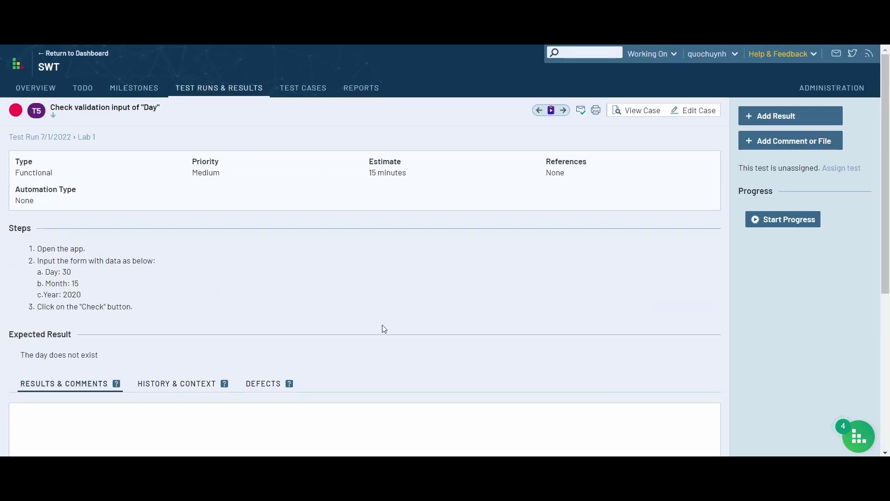
Step: Check the SWT project's test runs list, then examine the project overview's status chart, test runs and activity
click(207, 91)
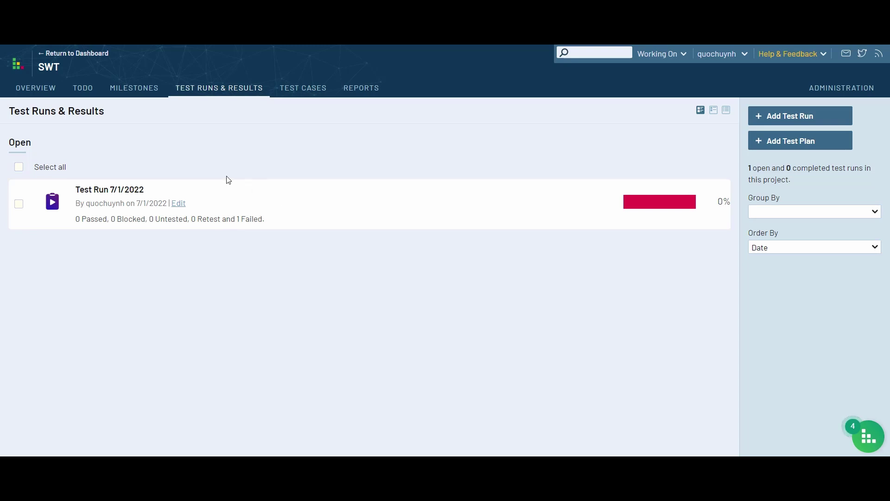
click(46, 91)
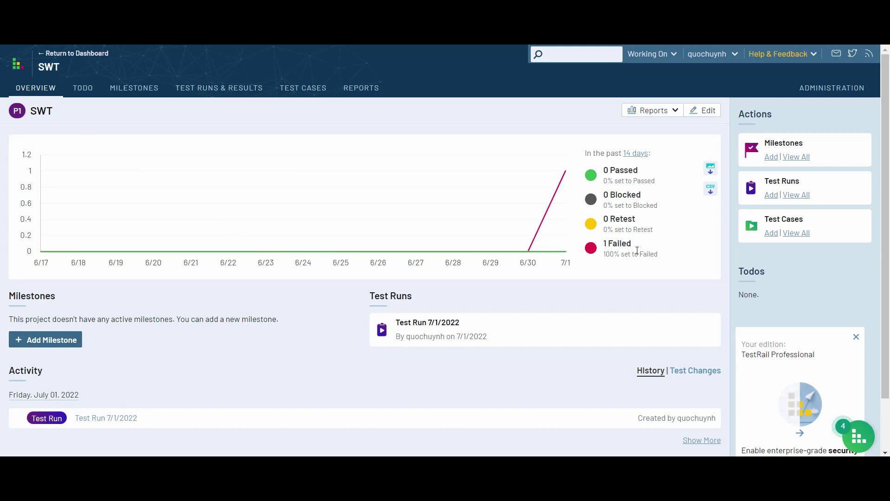
drag(634, 244, 600, 248)
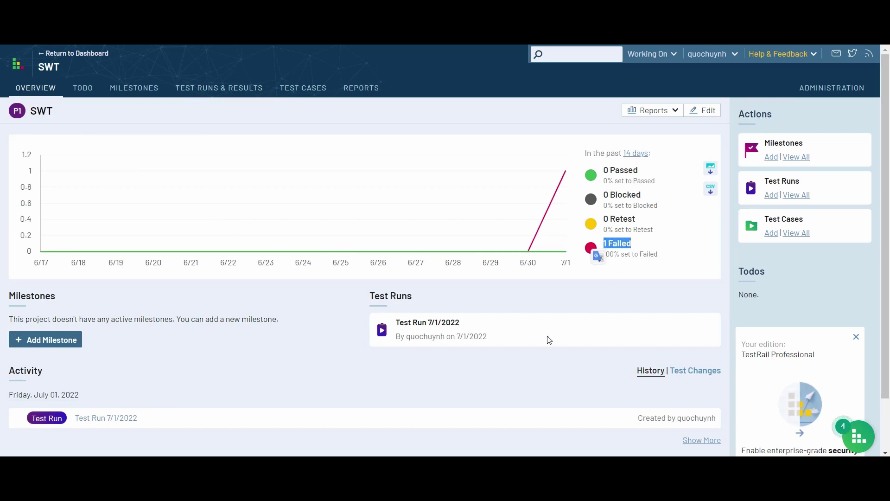
scroll(548, 339, down, 2)
scroll(549, 337, up, 2)
click(246, 383)
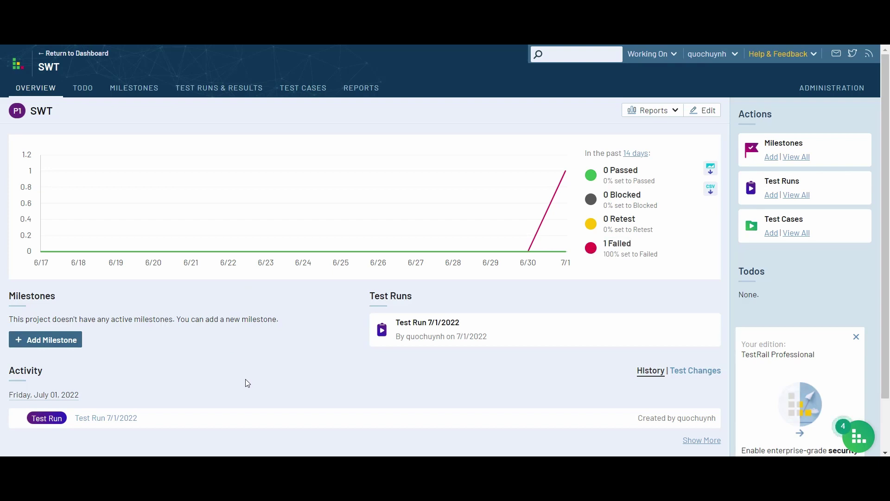